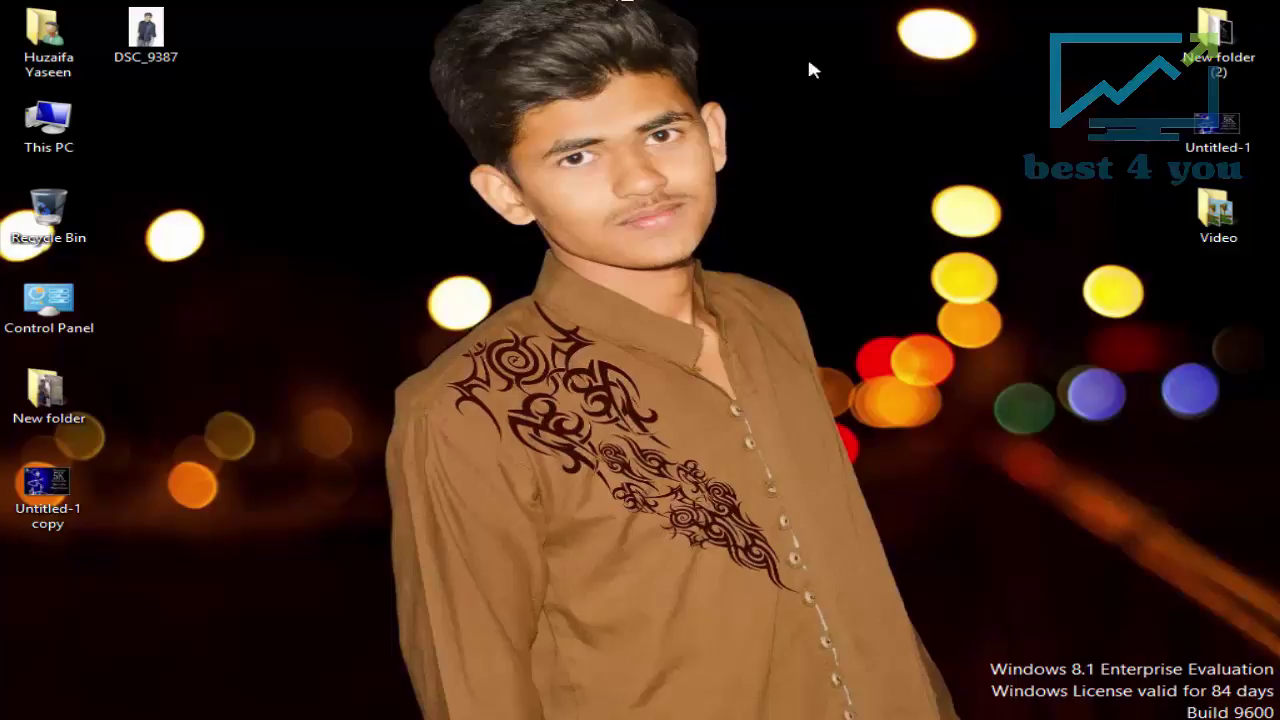
# Open the Video folder maximized and select its three images: DSC_9387 and two Nature-Background pictures.
pyautogui.doubleClick(1217, 213)
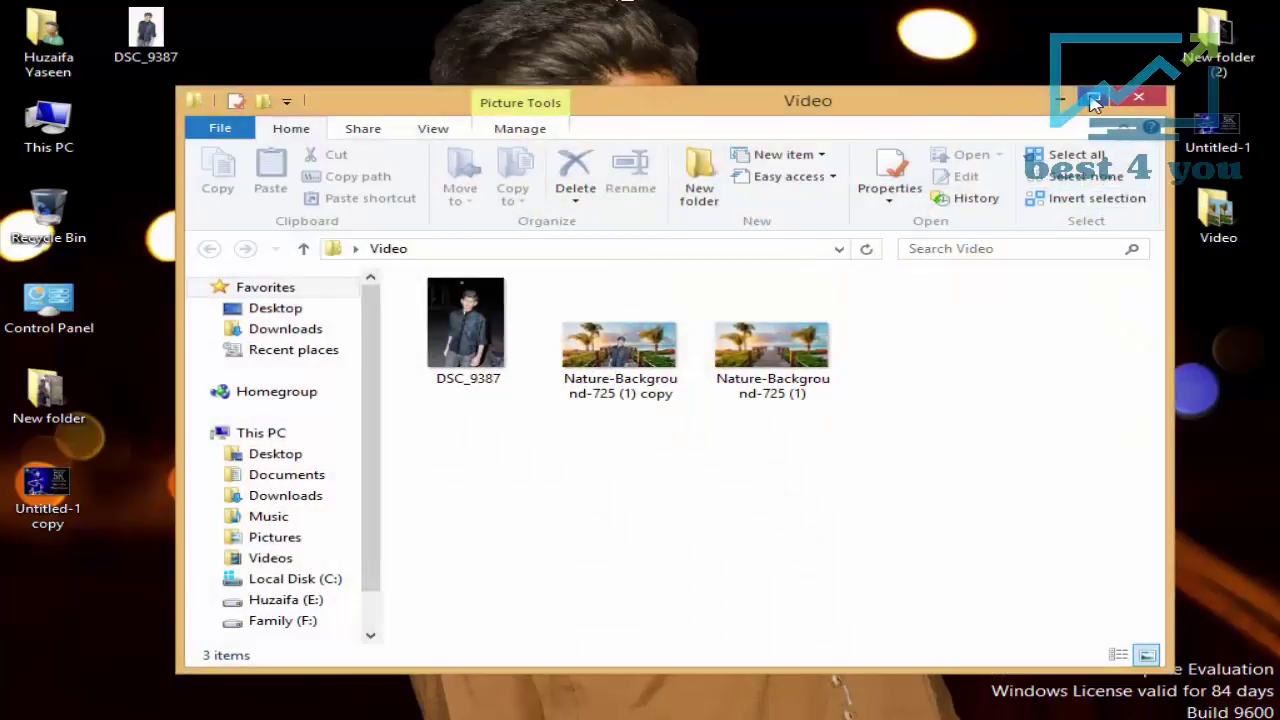
pyautogui.click(1095, 100)
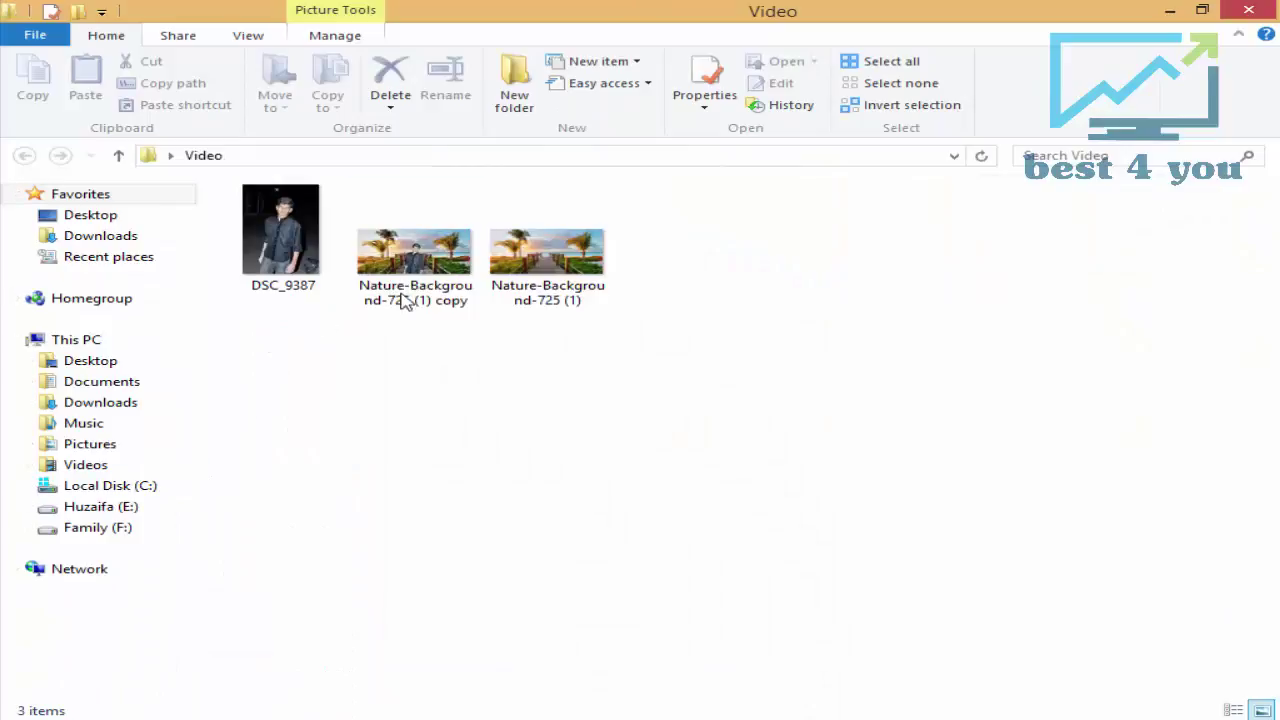
pyautogui.moveTo(300, 331); pyautogui.dragTo(560, 257)
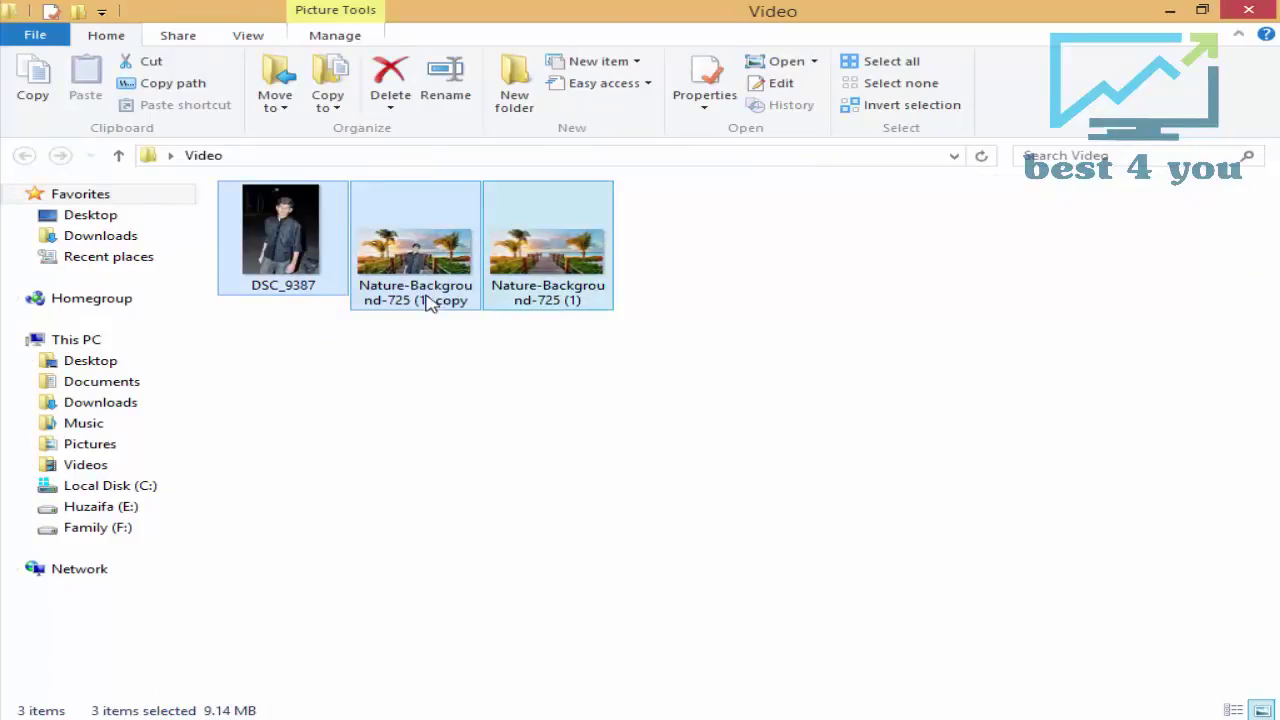
# View DSC_9387 maximized in Photo Viewer, browsing between the portrait, beach background and finished composite.
pyautogui.doubleClick(290, 245)
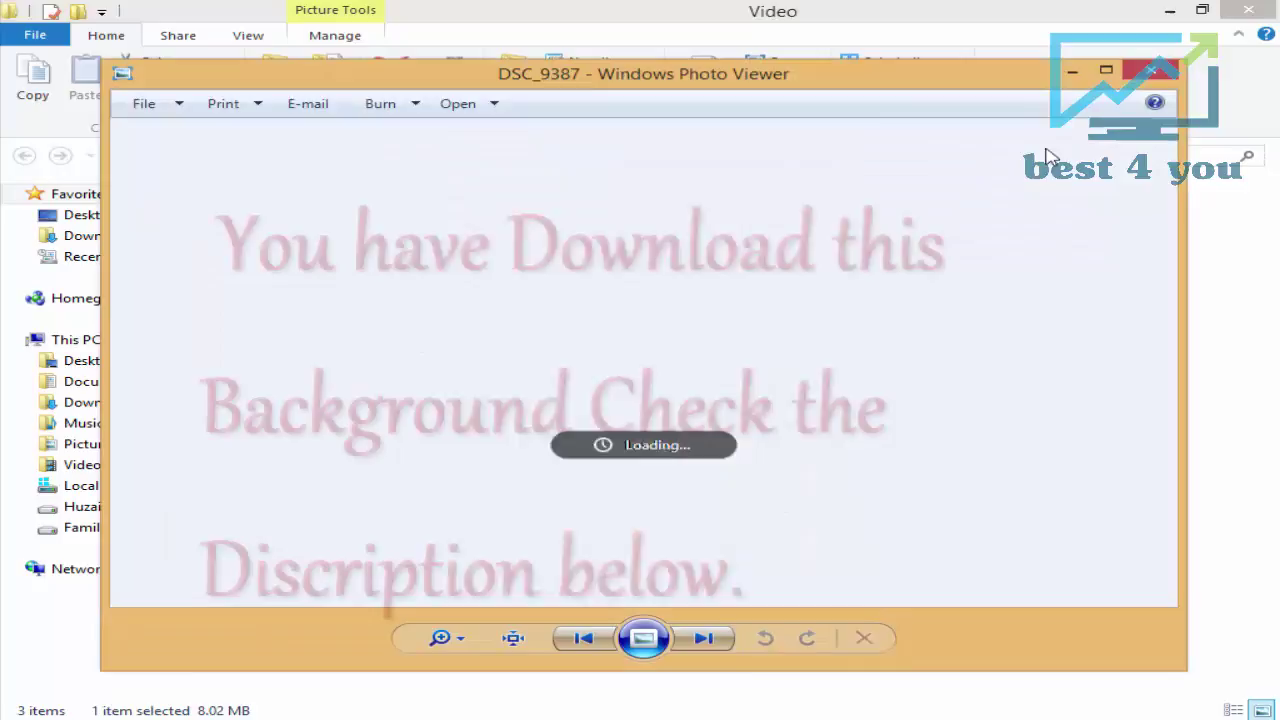
pyautogui.click(1106, 70)
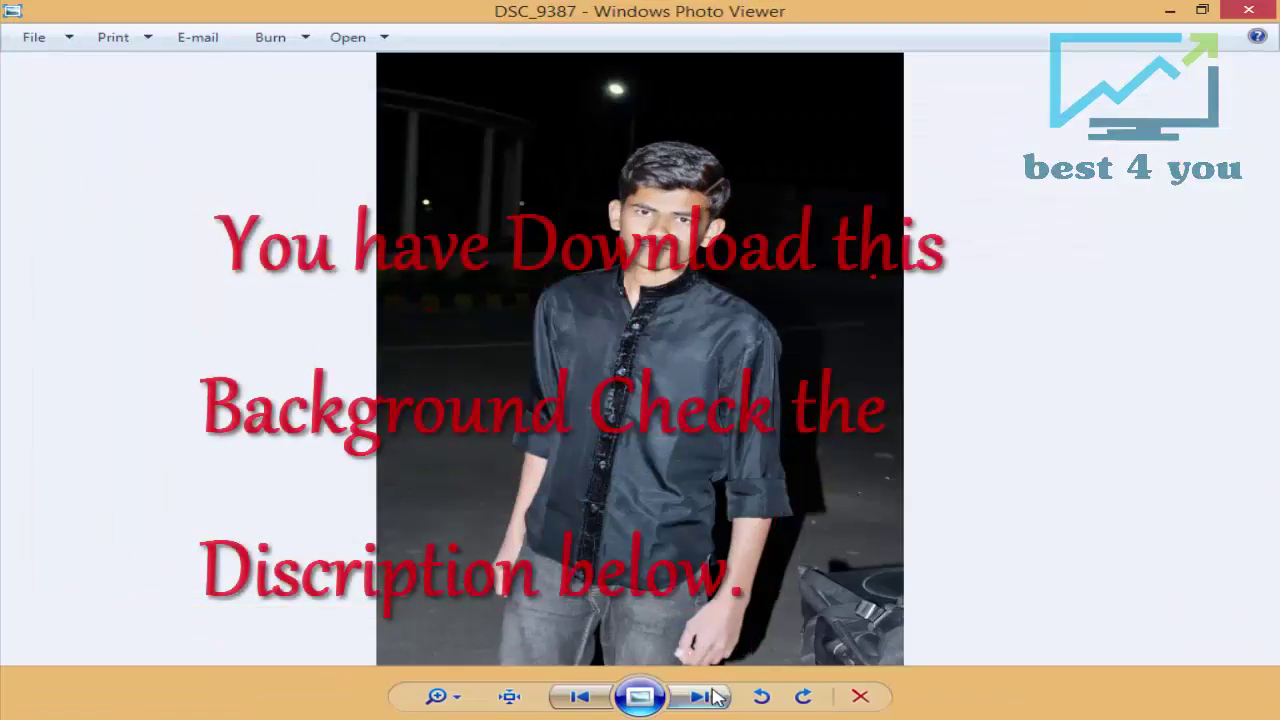
pyautogui.click(713, 697)
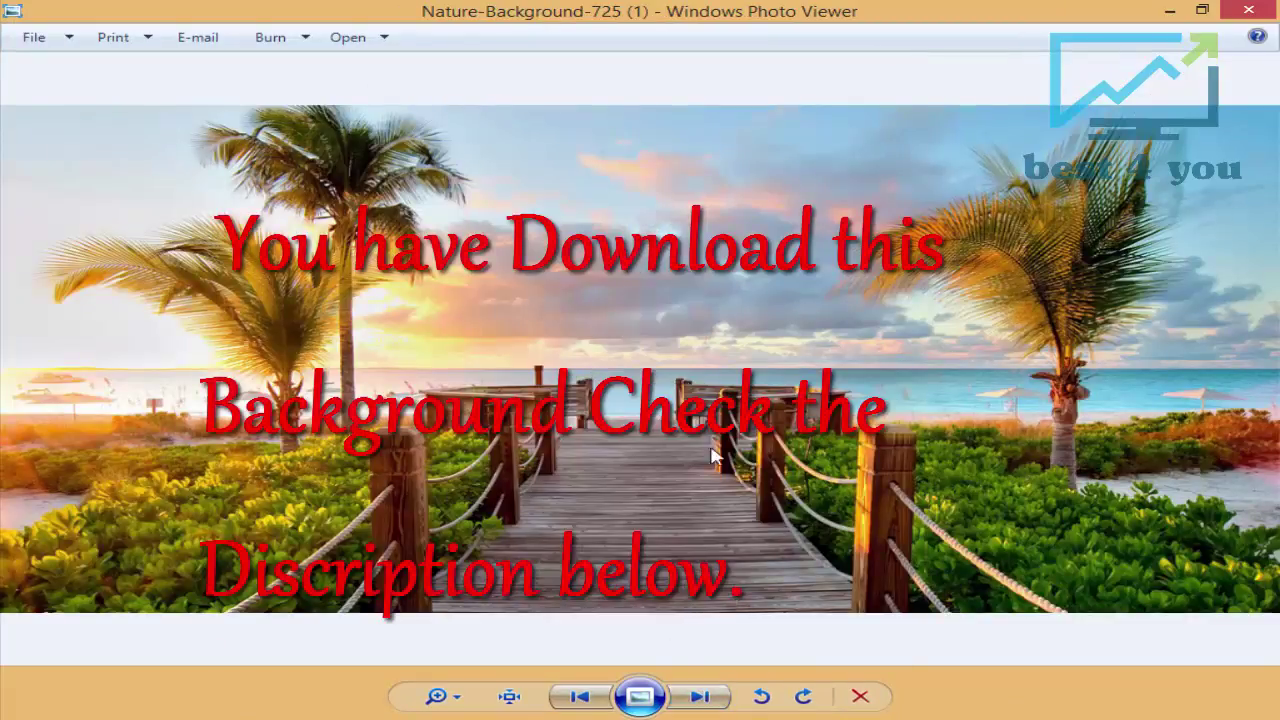
pyautogui.click(580, 697)
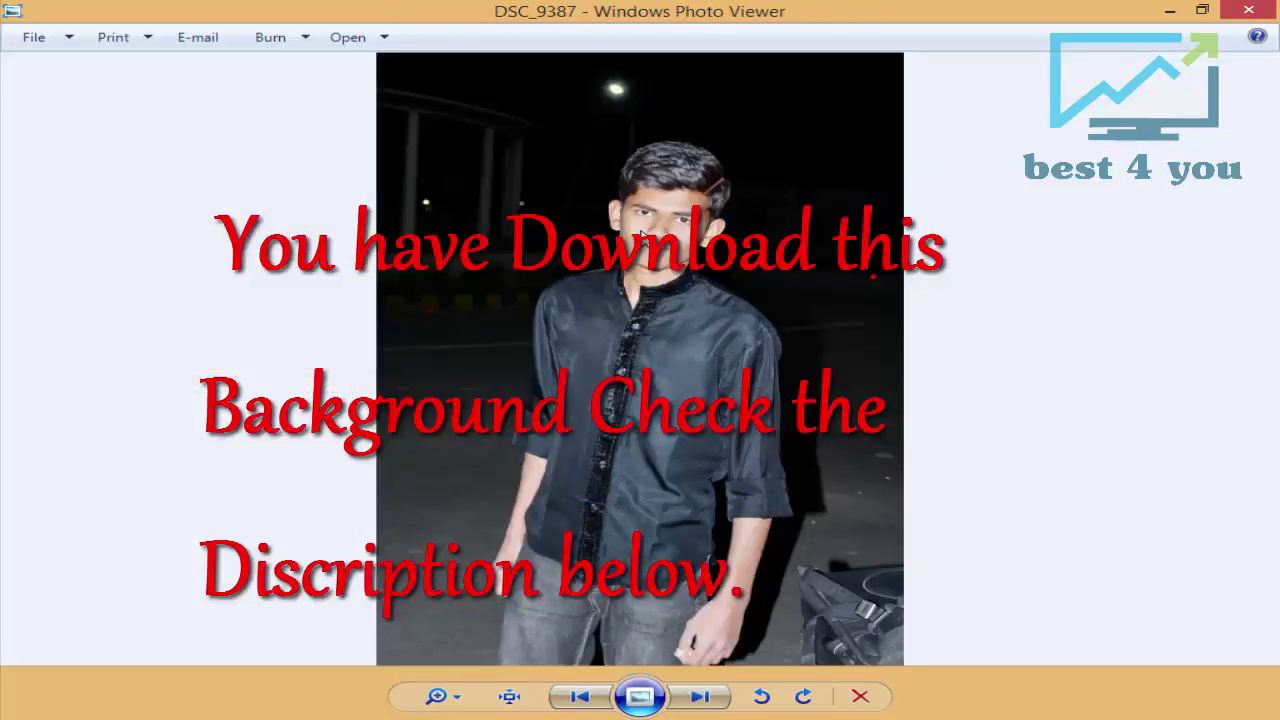
pyautogui.click(700, 700)
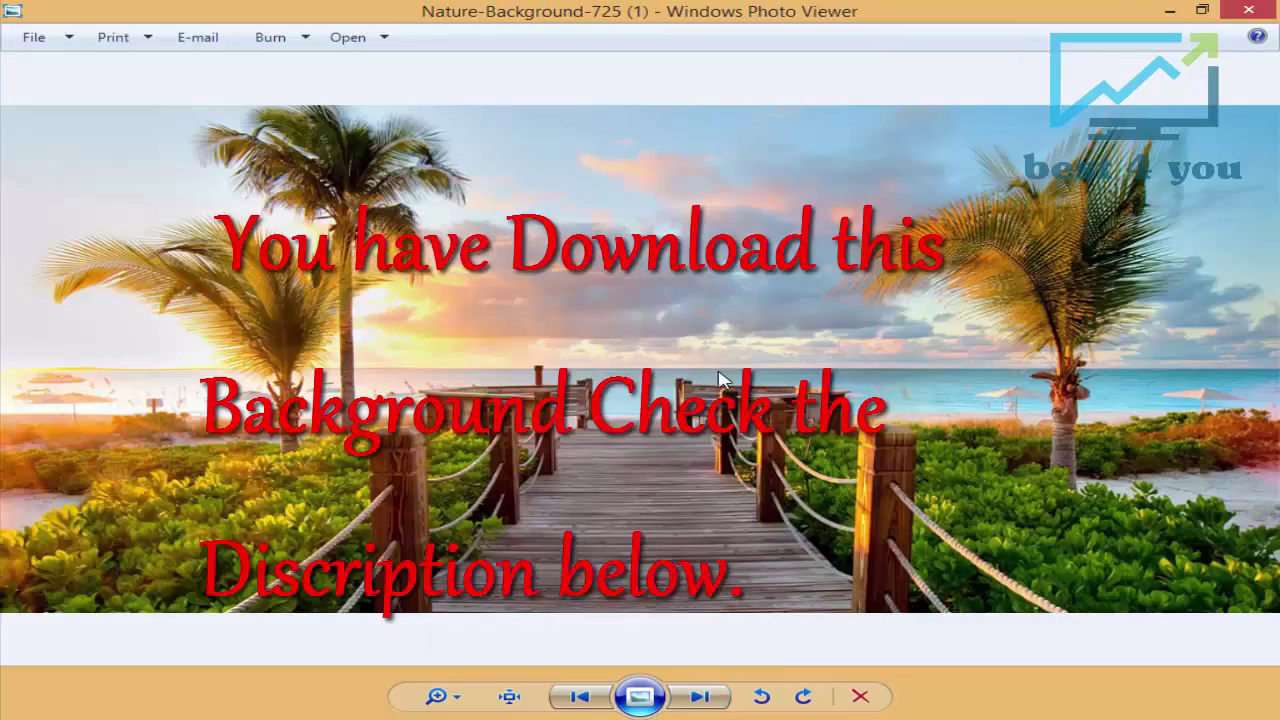
pyautogui.click(600, 700)
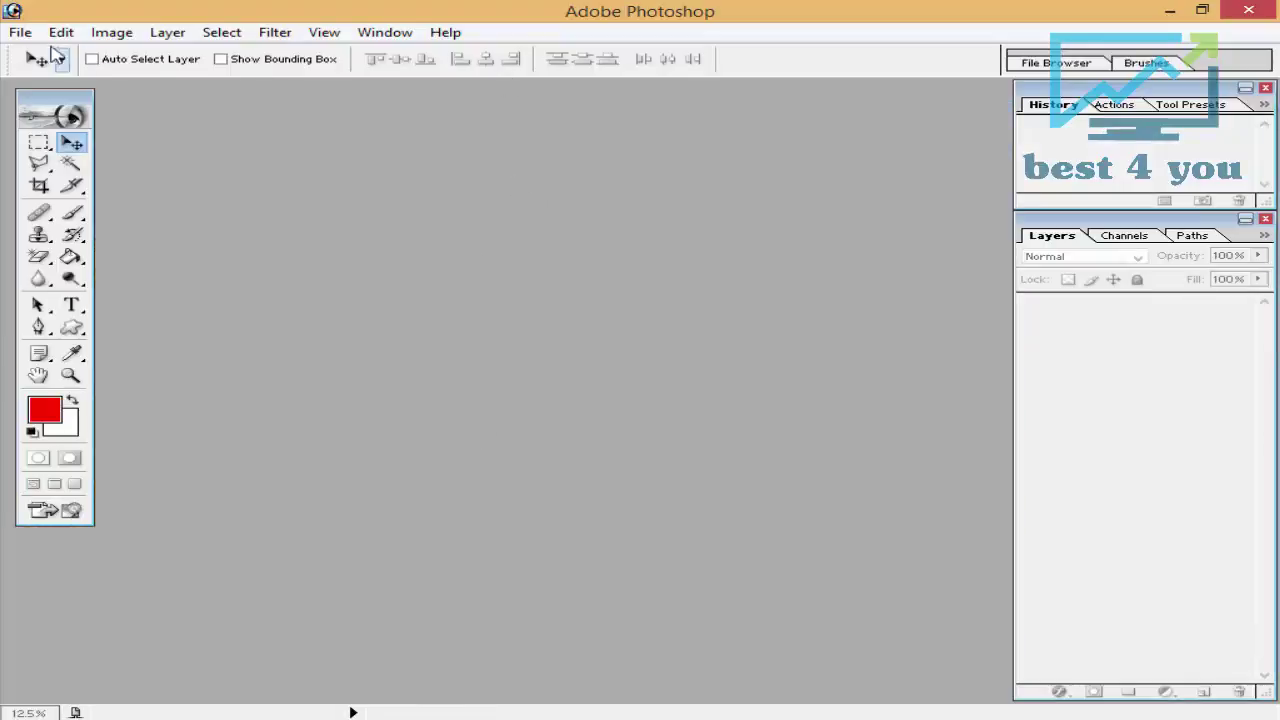
# Open the DSC_9387 portrait in Photoshop via File > Open.
pyautogui.click(20, 32)
pyautogui.click(62, 77)
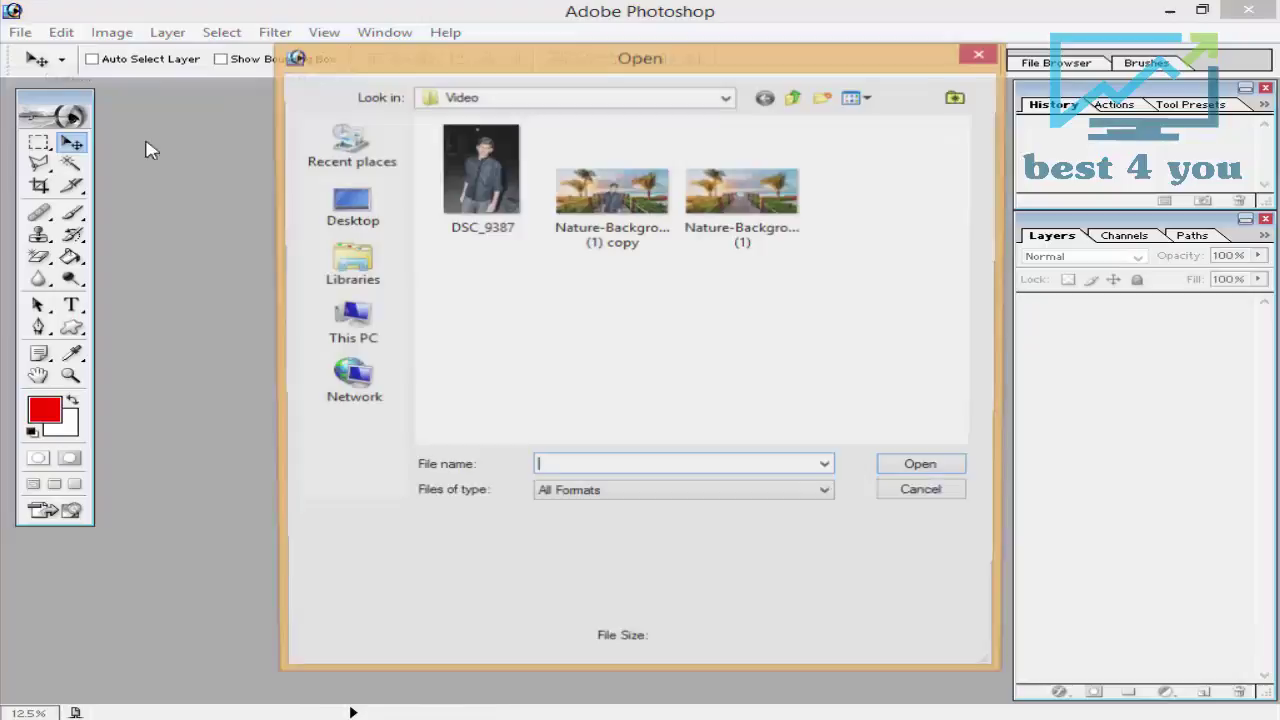
pyautogui.doubleClick(472, 185)
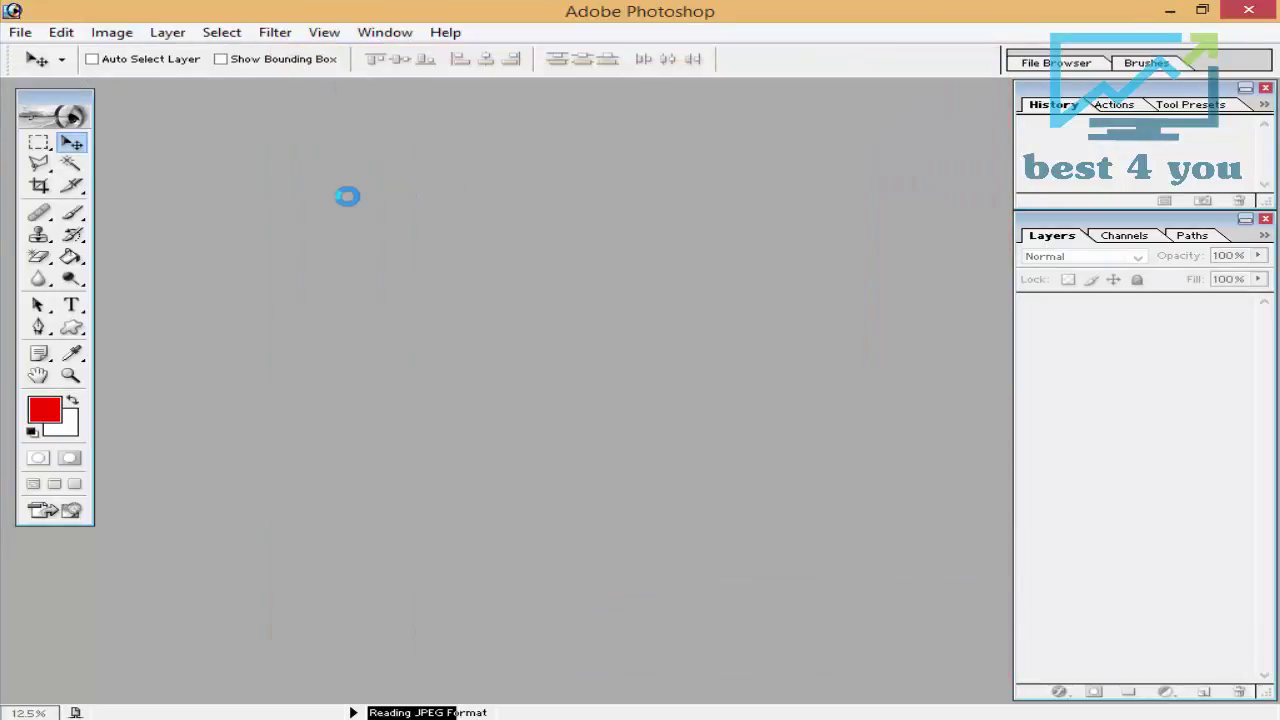
pyautogui.doubleClick(505, 205)
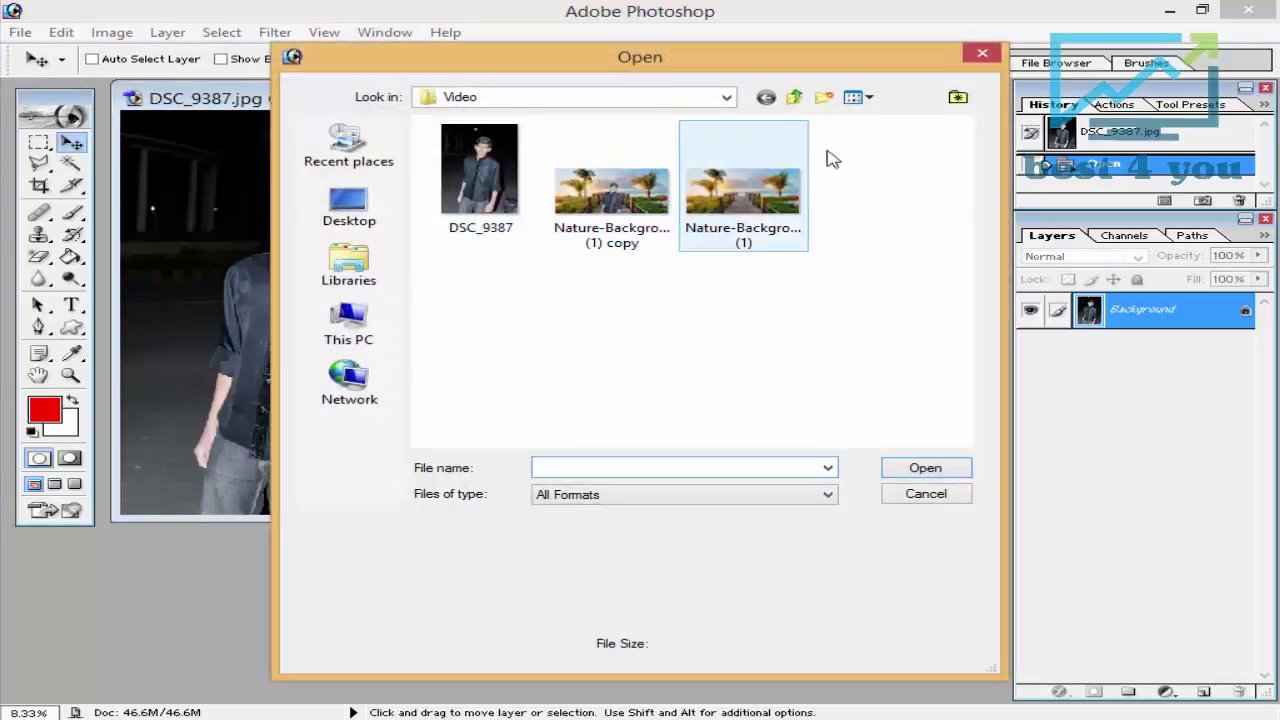
# Open the Nature-Background-725 (1) beach image as a second document.
pyautogui.click(982, 53)
pyautogui.click(20, 32)
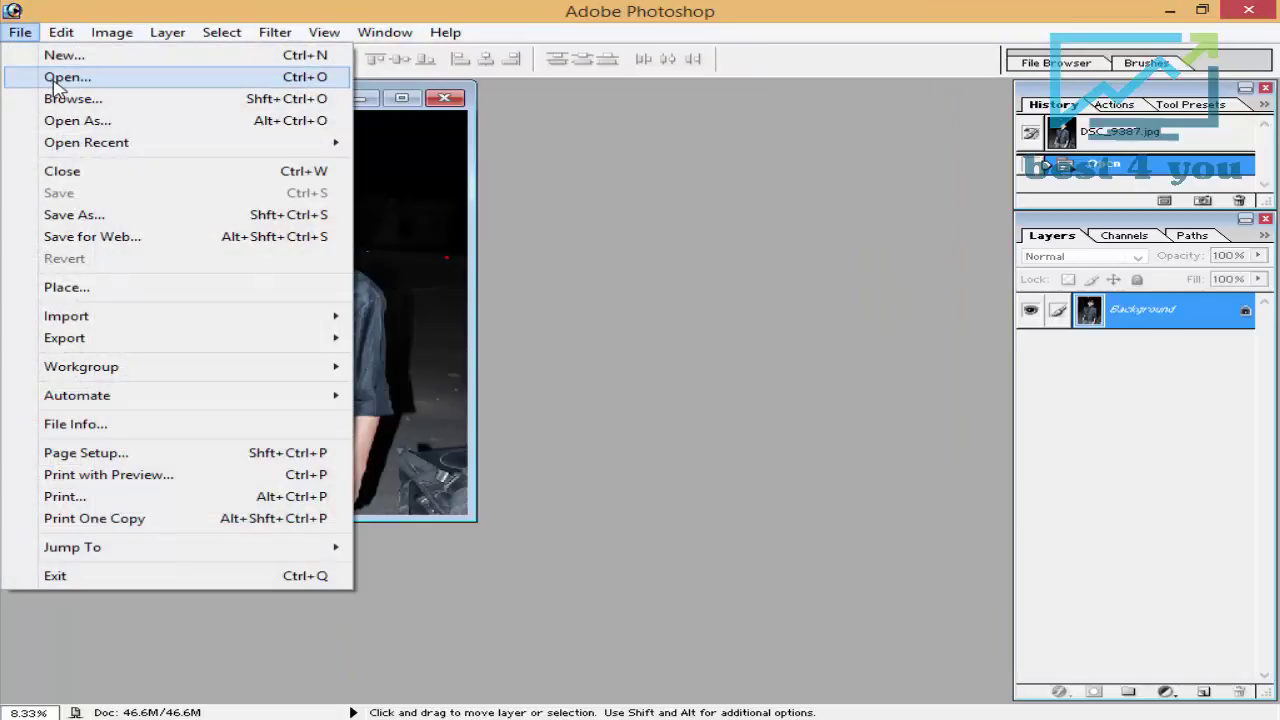
pyautogui.click(55, 78)
pyautogui.click(771, 240)
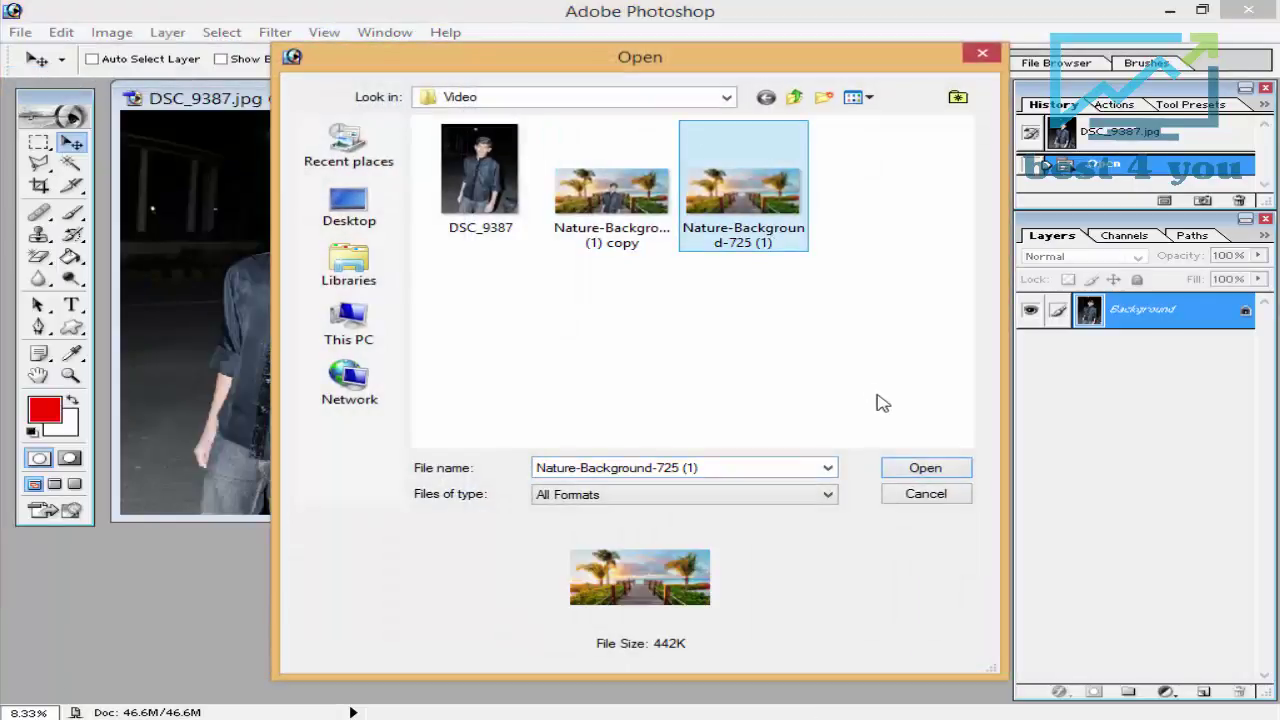
pyautogui.click(920, 472)
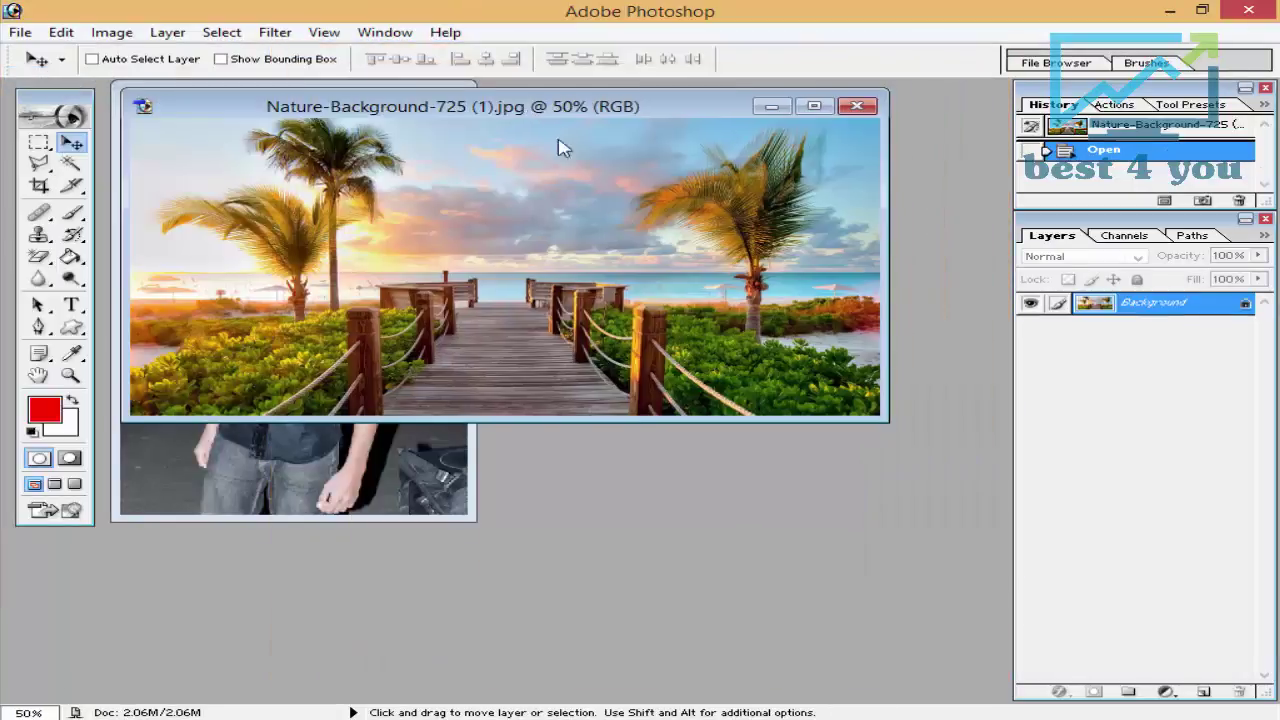
# Minimize the beach document and center the portrait document in the workspace.
pyautogui.moveTo(387, 111); pyautogui.dragTo(443, 172)
pyautogui.click(374, 136)
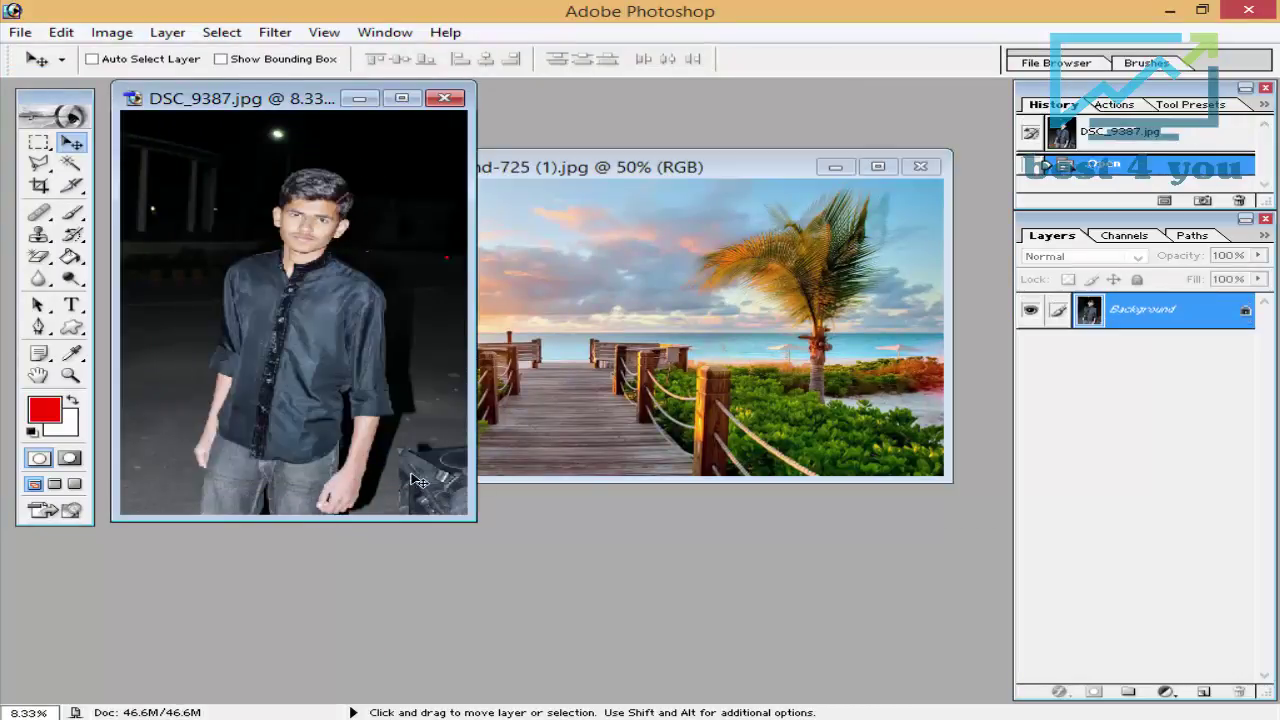
pyautogui.click(693, 449)
pyautogui.click(835, 167)
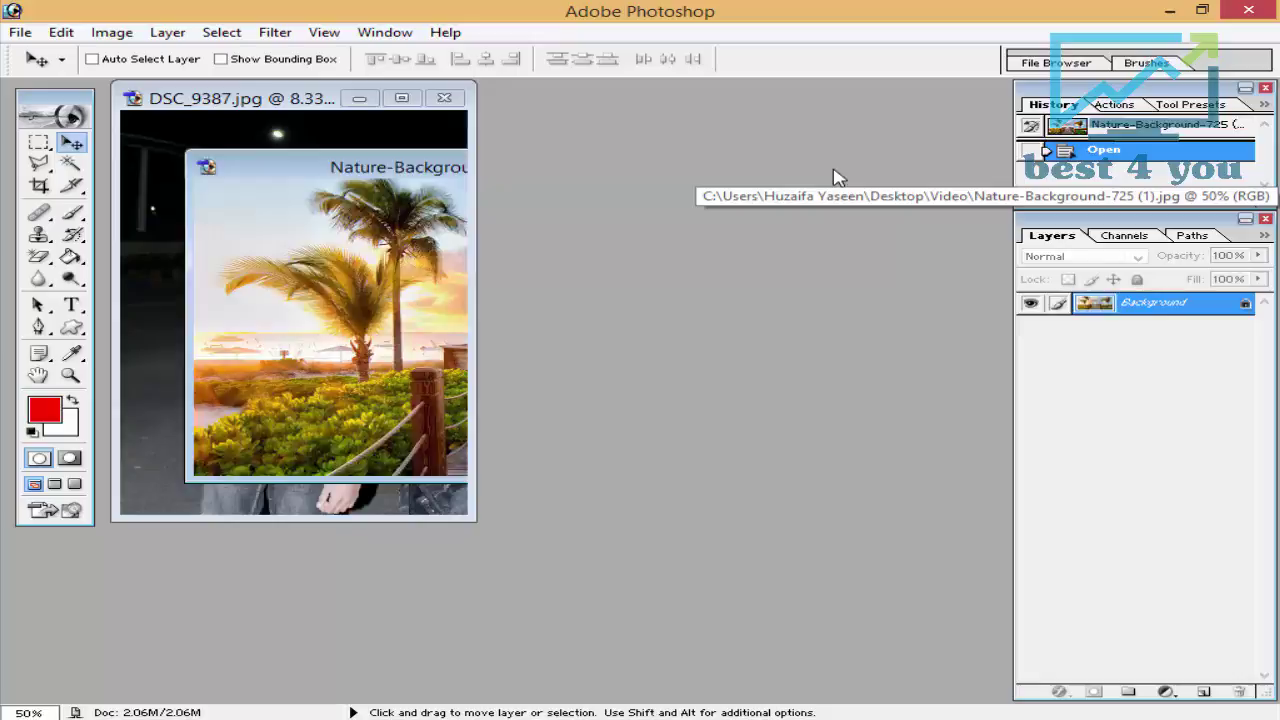
pyautogui.moveTo(254, 98); pyautogui.dragTo(579, 135)
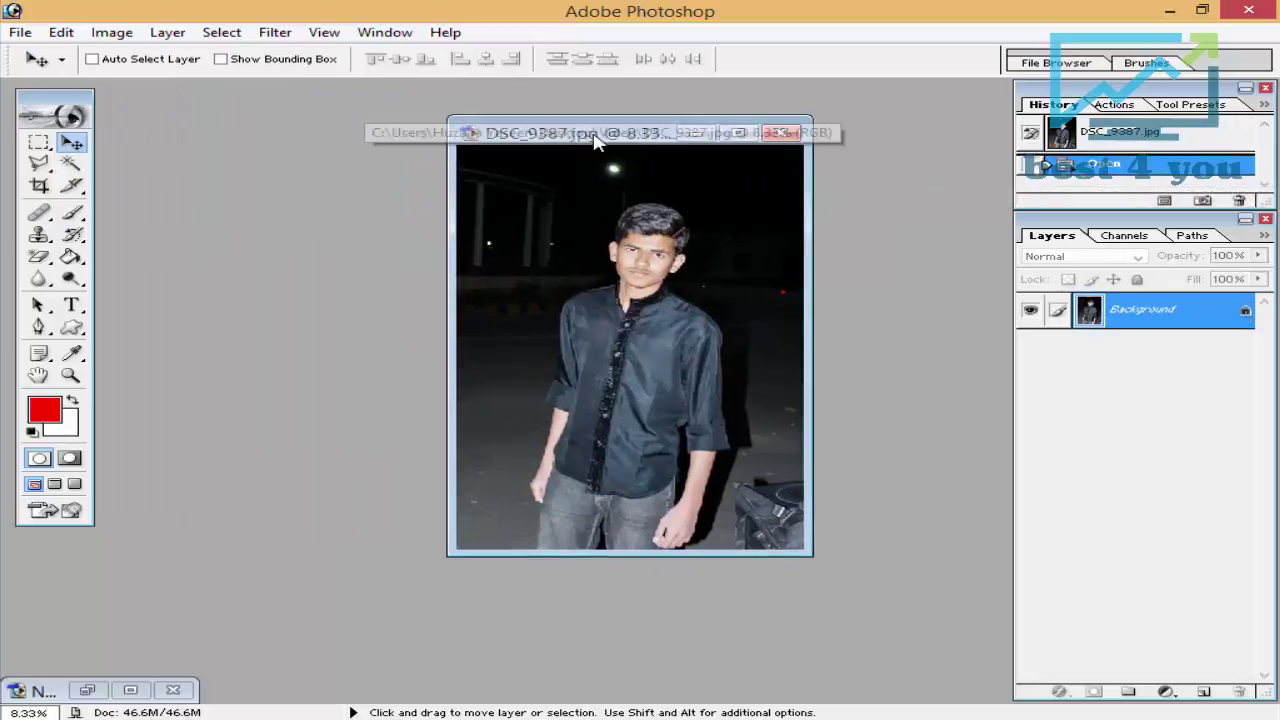
# Select the Magnetic Lasso tool from the lasso flyout.
pyautogui.click(38, 164)
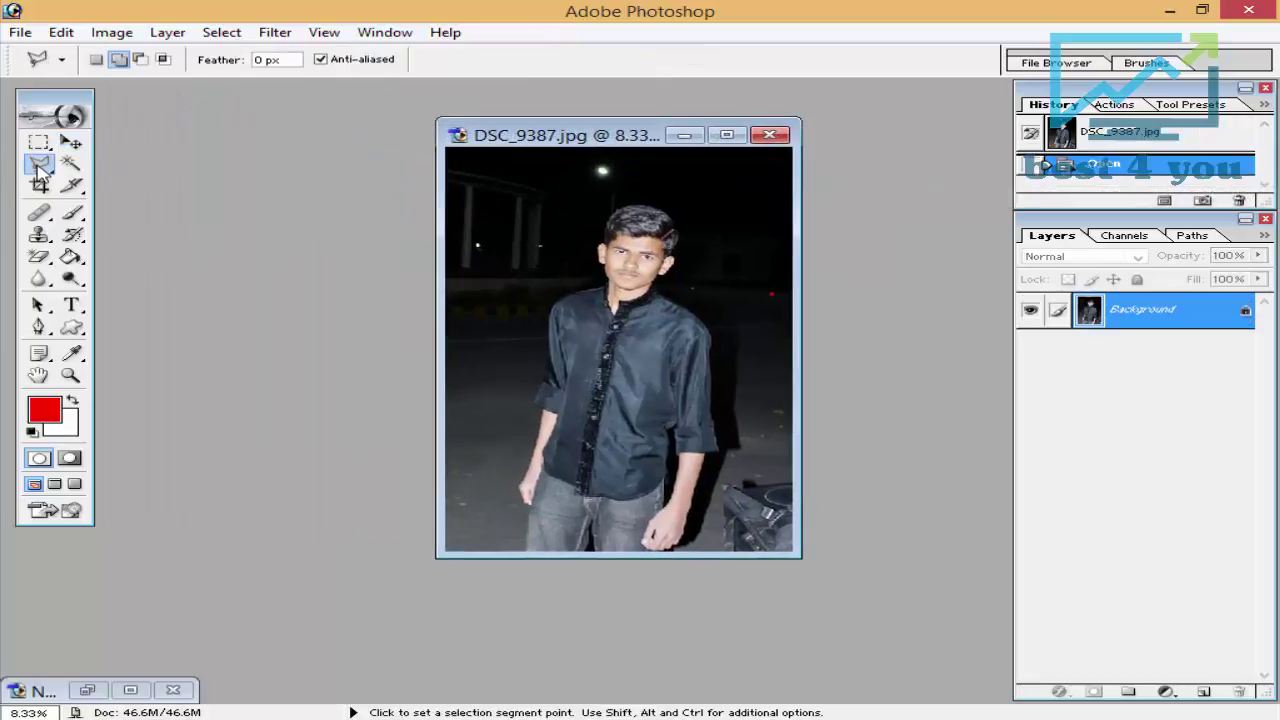
pyautogui.click(39, 168)
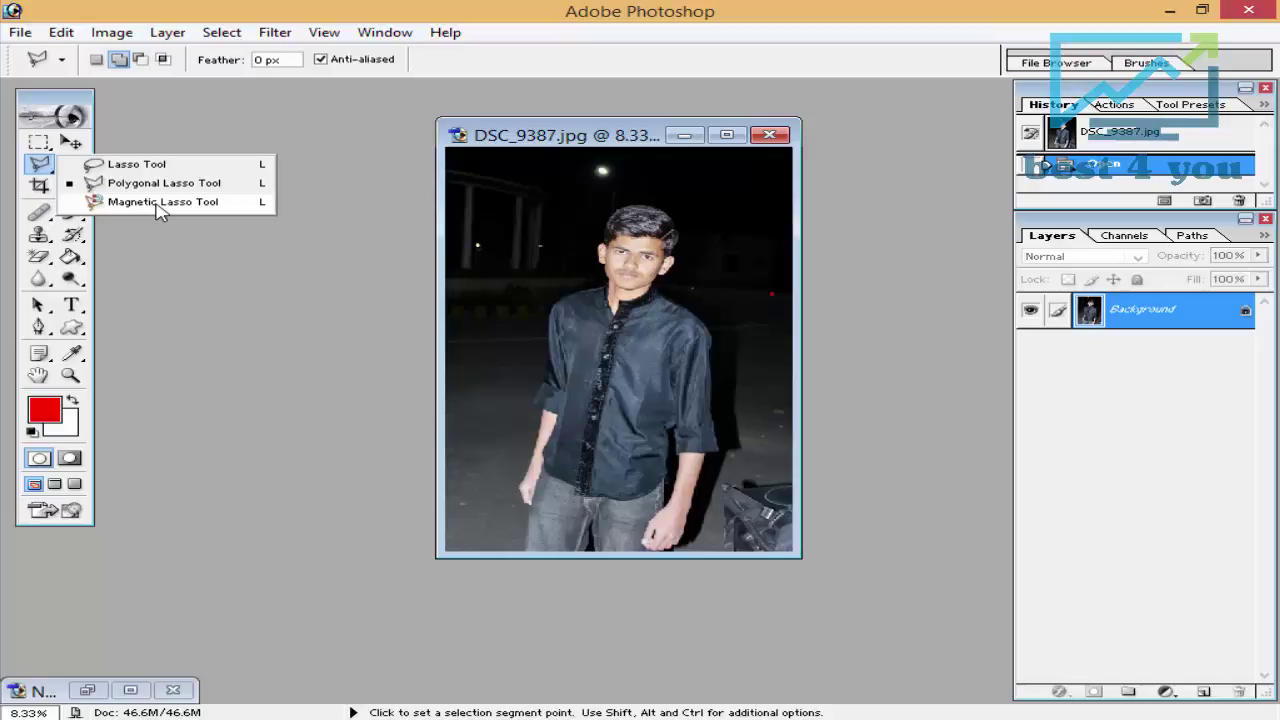
pyautogui.click(160, 203)
pyautogui.click(39, 164)
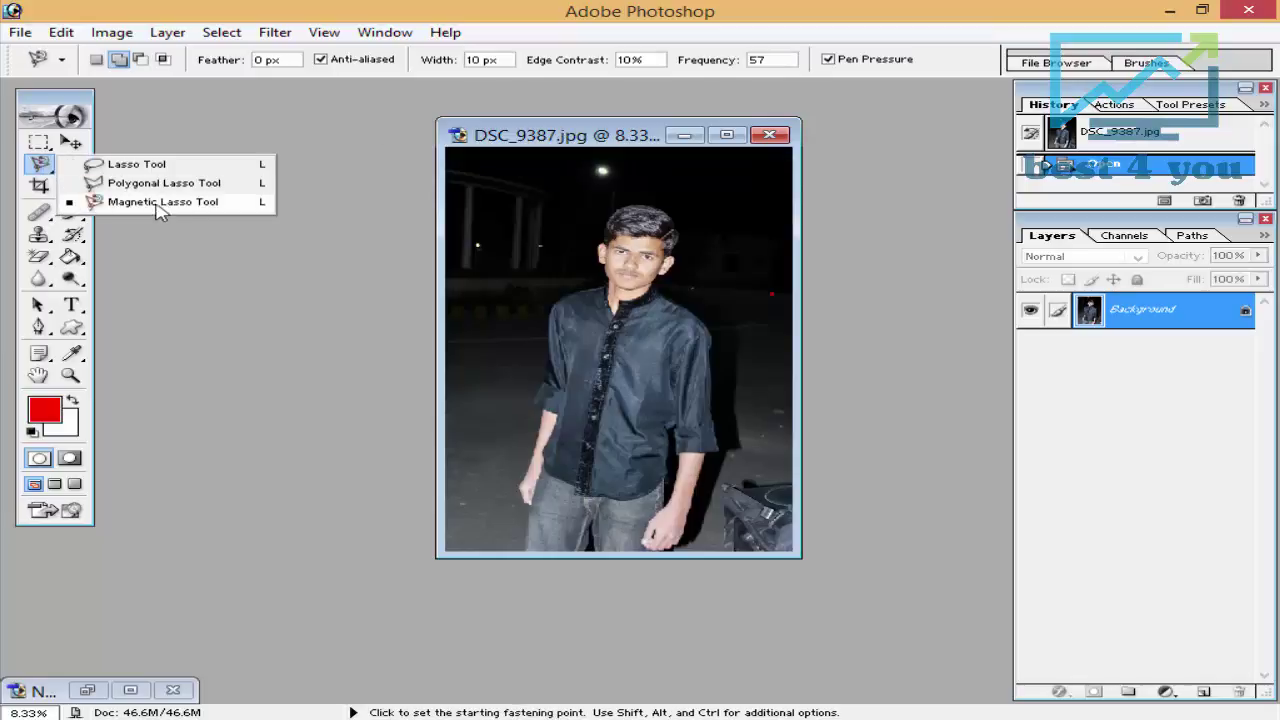
pyautogui.click(210, 205)
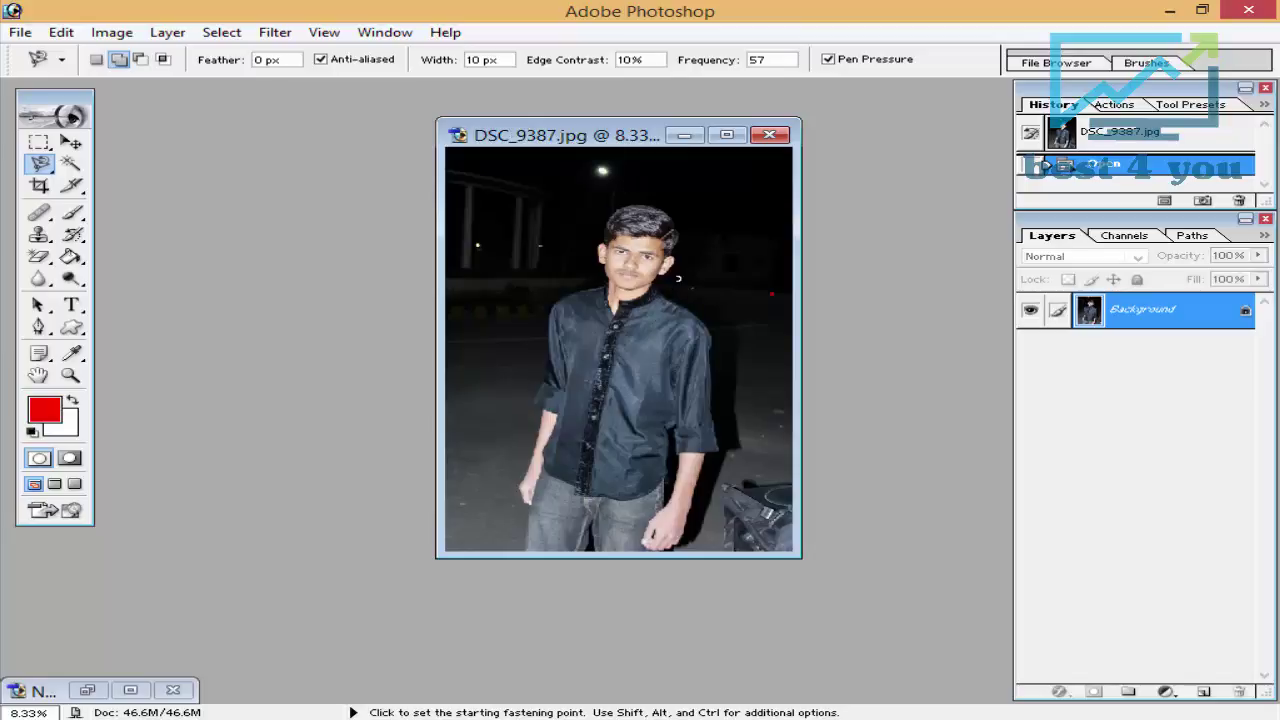
# Enlarge the portrait window and zoom in on the man's face and top of hair.
pyautogui.hotkey('ctrl', '+')
pyautogui.hotkey('ctrl', '+')
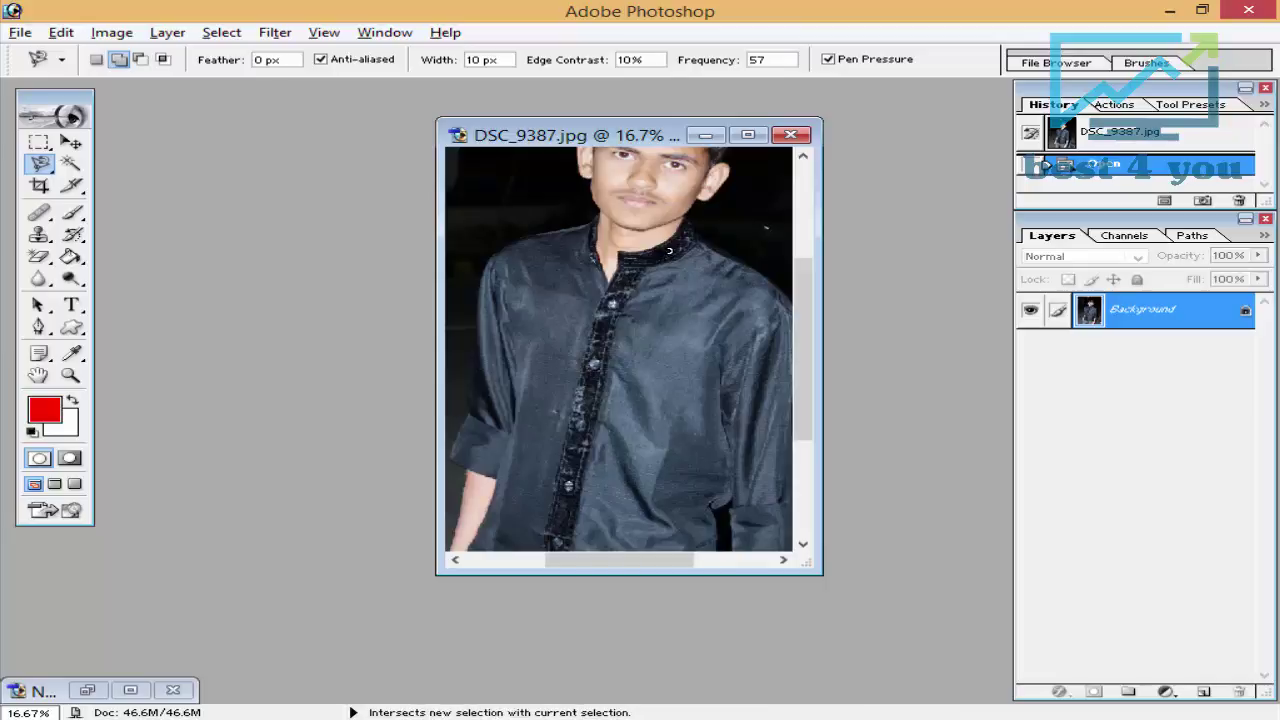
pyautogui.hotkey('ctrl', '-')
pyautogui.hotkey('ctrl', '-')
pyautogui.moveTo(822, 574); pyautogui.dragTo(984, 672)
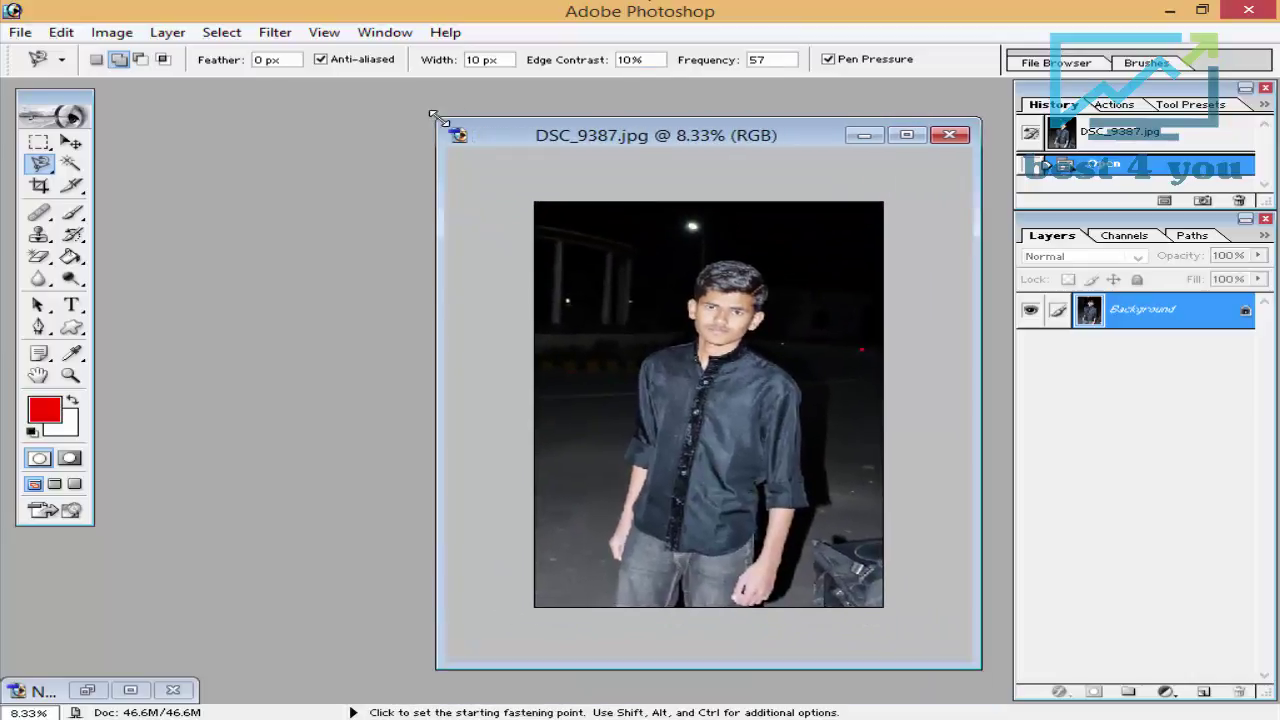
pyautogui.moveTo(434, 116); pyautogui.dragTo(82, 86)
pyautogui.hotkey('ctrl', '+')
pyautogui.hotkey('ctrl', '+')
pyautogui.hotkey('ctrl', '+')
pyautogui.moveTo(534, 130); pyautogui.dragTo(534, 308)
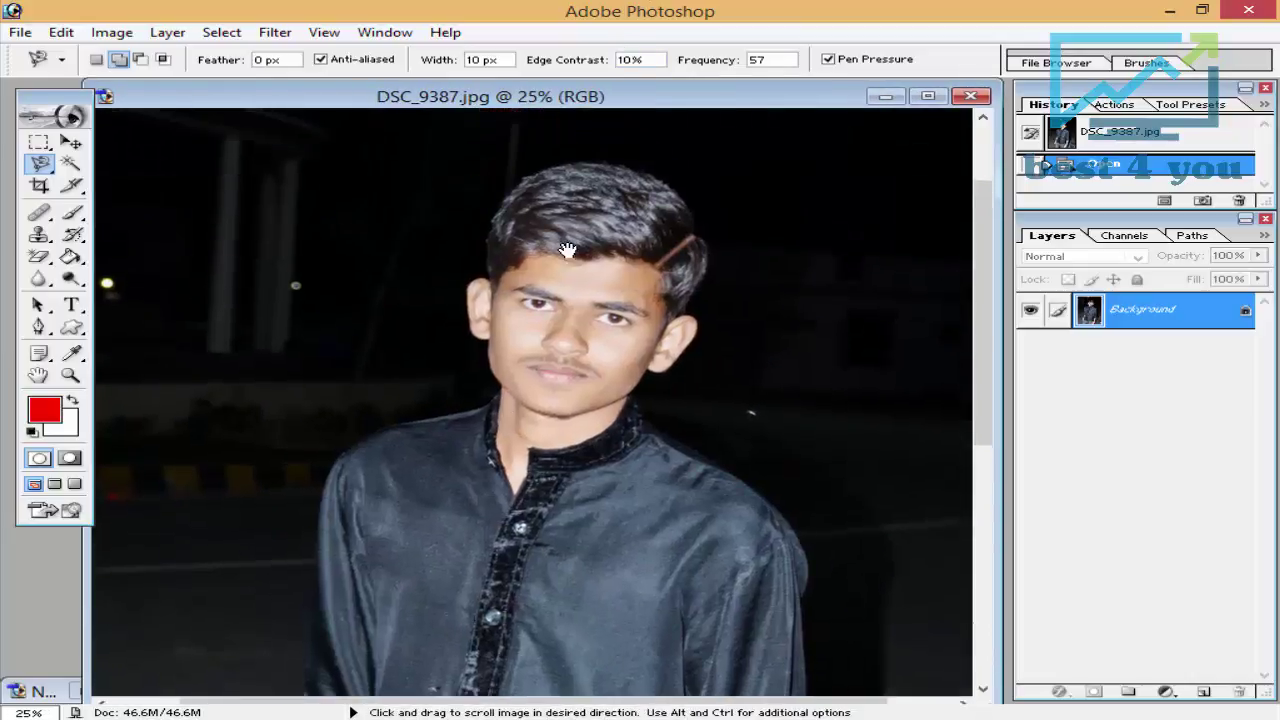
pyautogui.hotkey('ctrl', '+')
pyautogui.moveTo(470, 263)
pyautogui.mouseDown()
pyautogui.moveTo(469, 420)
pyautogui.moveTo(520, 392)
pyautogui.mouseUp()
# Trace the magnetic lasso around the hair, ears, chin and shoulder, dismissing the selection warning.
pyautogui.doubleClick(520, 392)
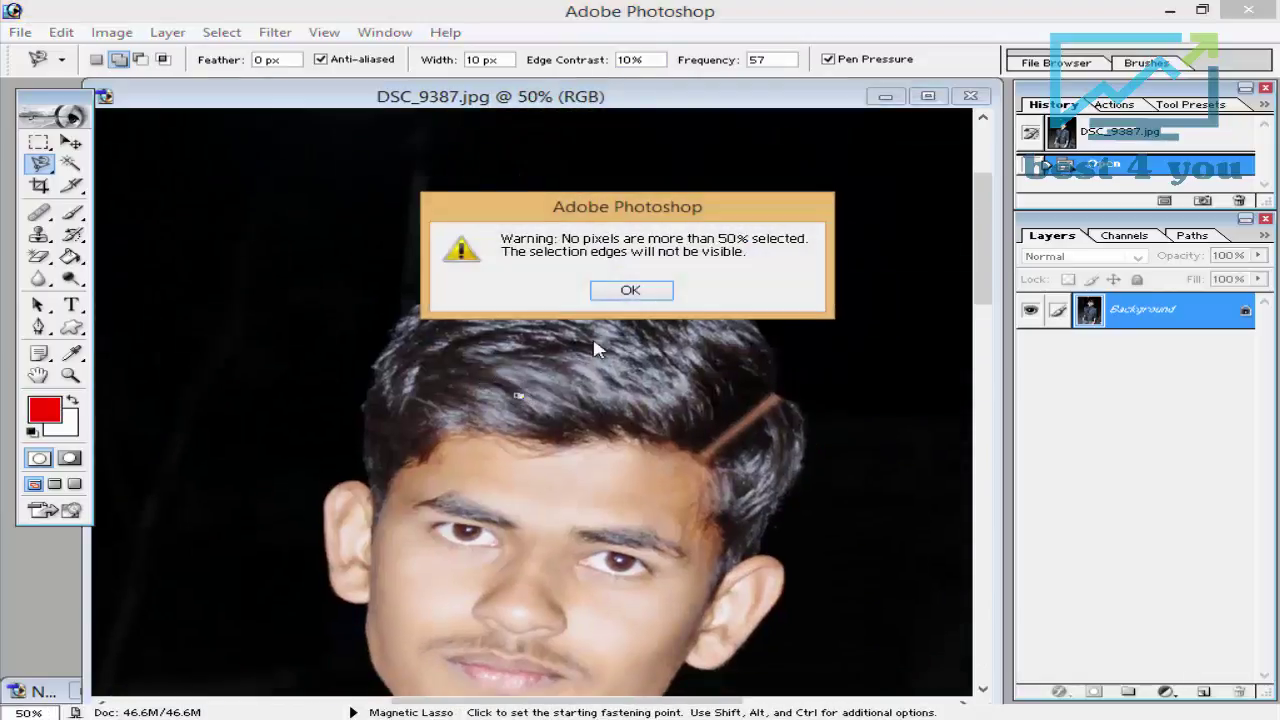
pyautogui.click(631, 289)
pyautogui.click(370, 482)
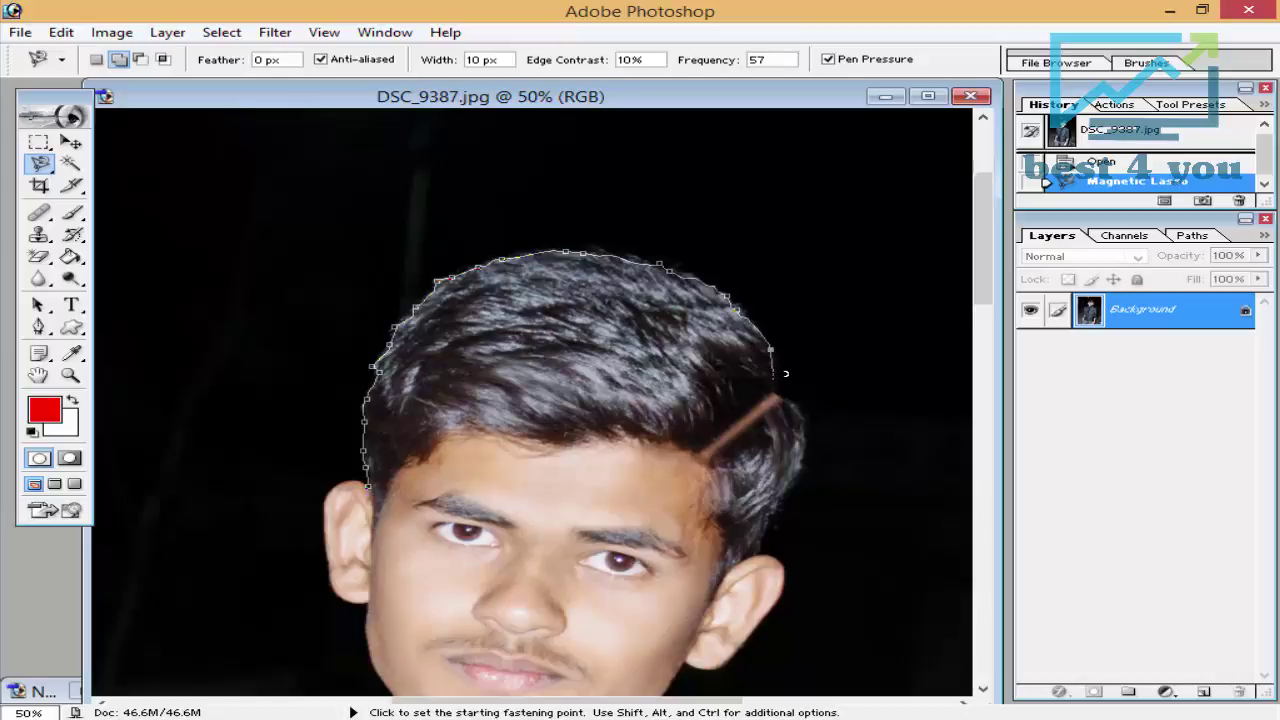
pyautogui.moveTo(790, 386)
pyautogui.mouseDown()
pyautogui.moveTo(666, 349)
pyautogui.moveTo(583, 262)
pyautogui.moveTo(597, 236)
pyautogui.mouseUp()
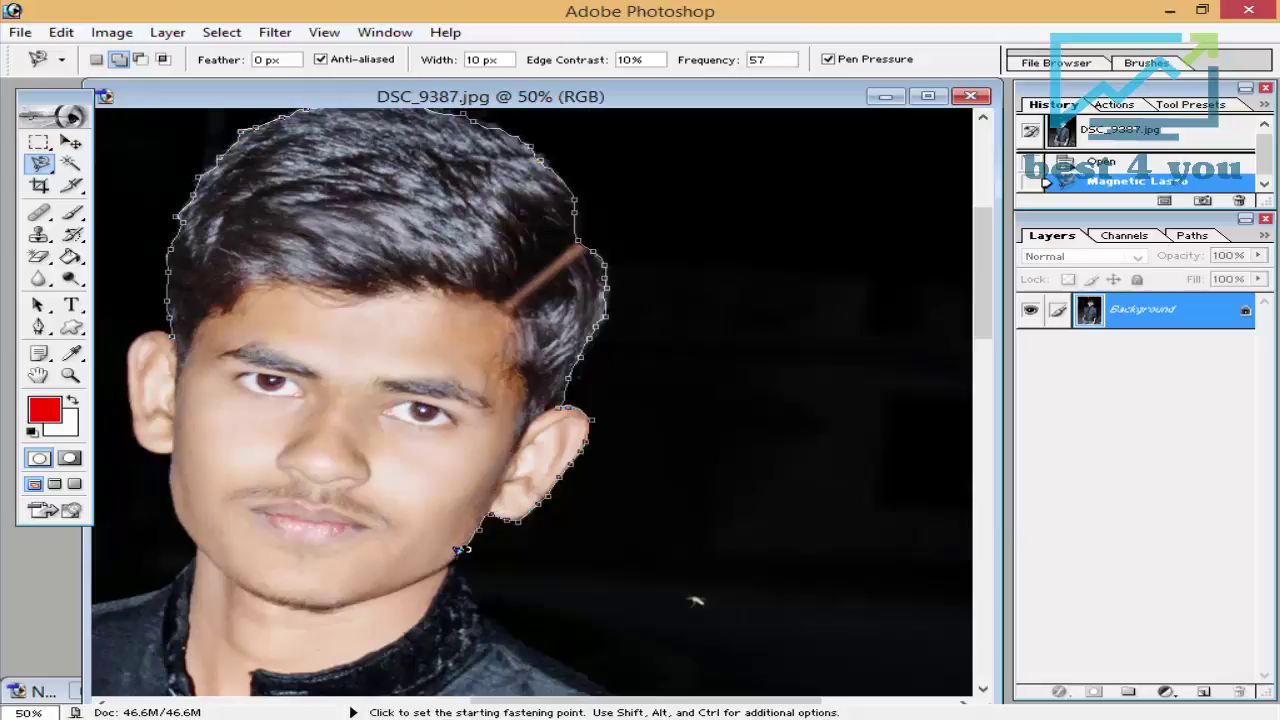
pyautogui.moveTo(457, 546); pyautogui.dragTo(376, 264)
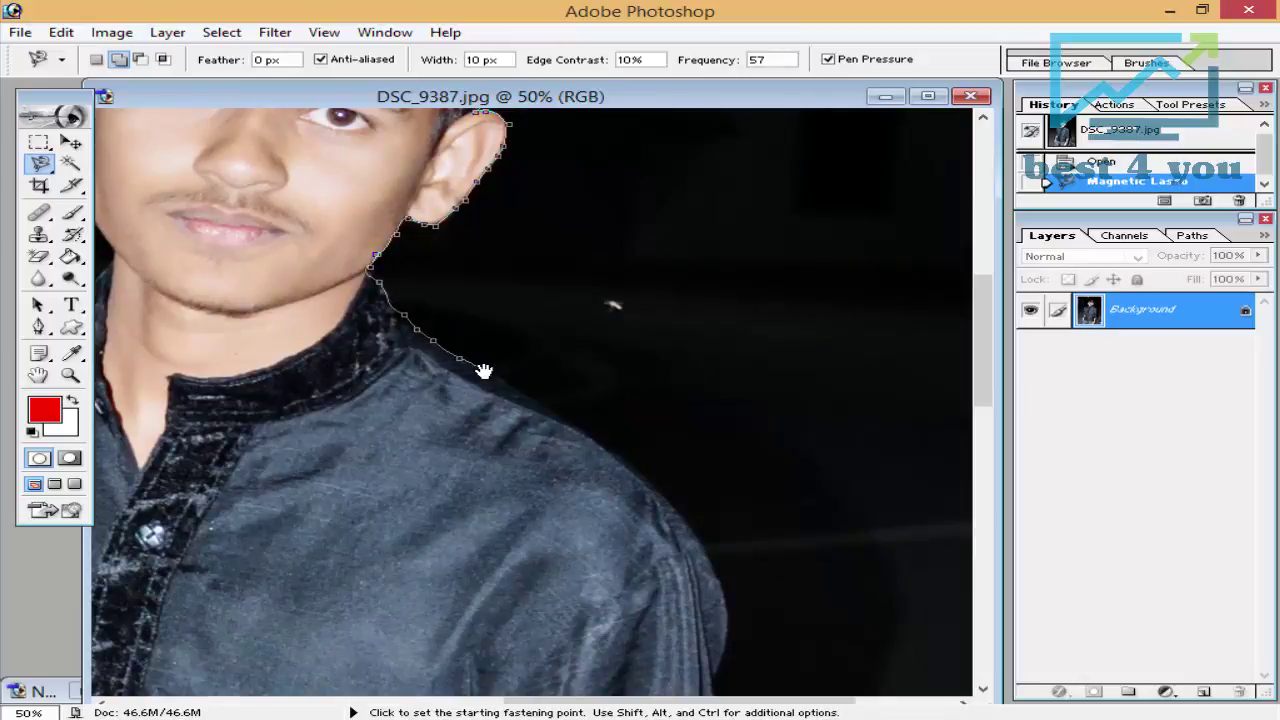
pyautogui.moveTo(483, 371)
pyautogui.mouseDown()
pyautogui.moveTo(358, 236)
pyautogui.moveTo(291, 210)
pyautogui.mouseUp()
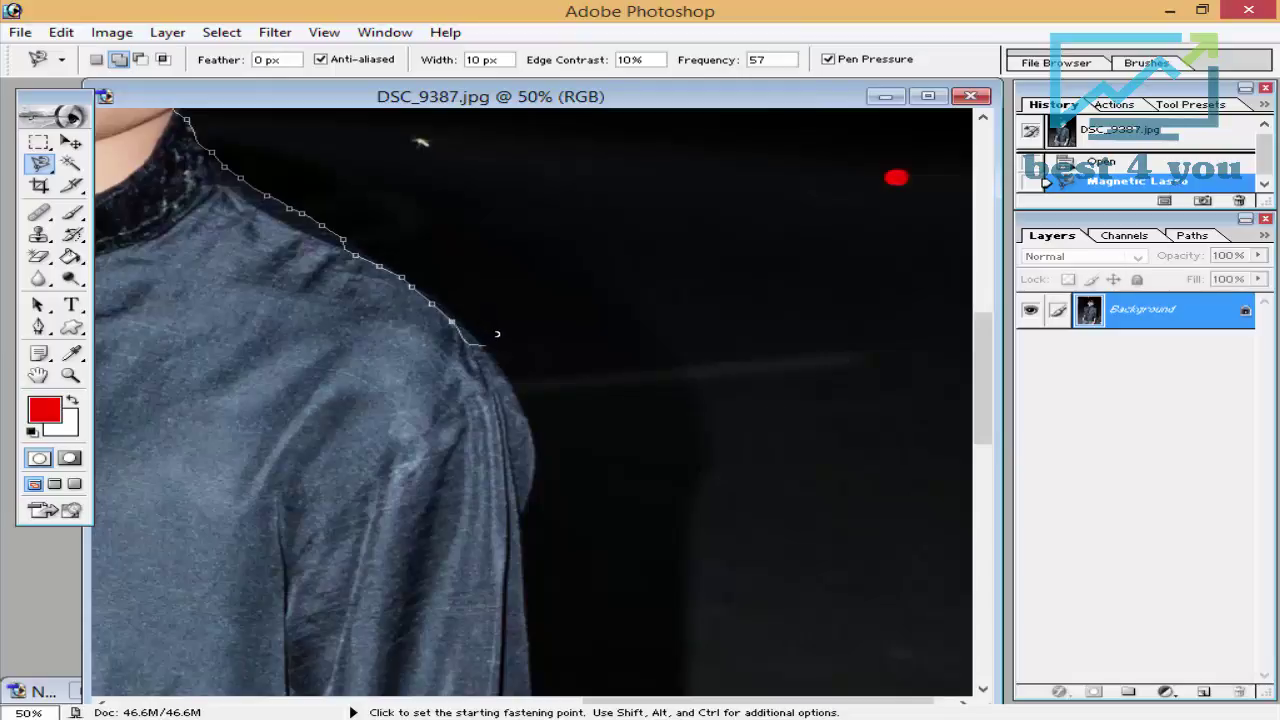
pyautogui.moveTo(487, 336); pyautogui.dragTo(445, 192)
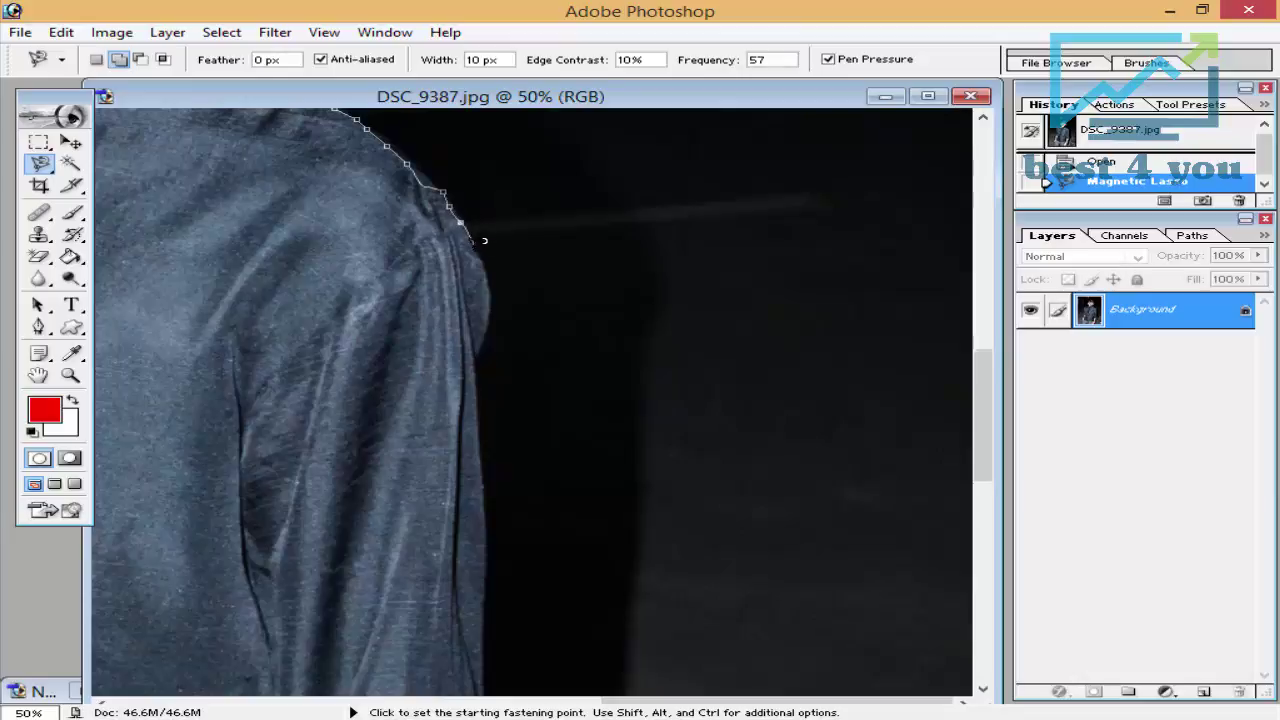
# Continue the outline down the sleeve, cuff, forearm and hand to the jeans.
pyautogui.moveTo(490, 500); pyautogui.dragTo(494, 171)
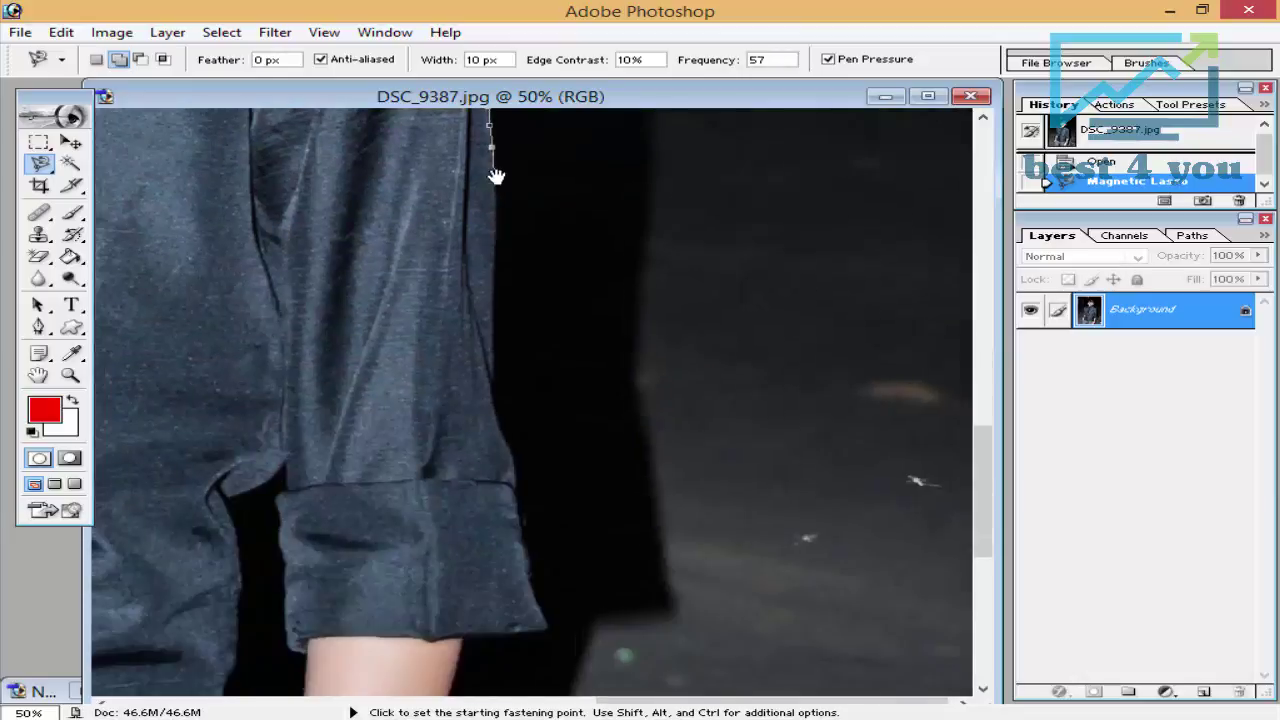
pyautogui.moveTo(514, 470); pyautogui.dragTo(471, 206)
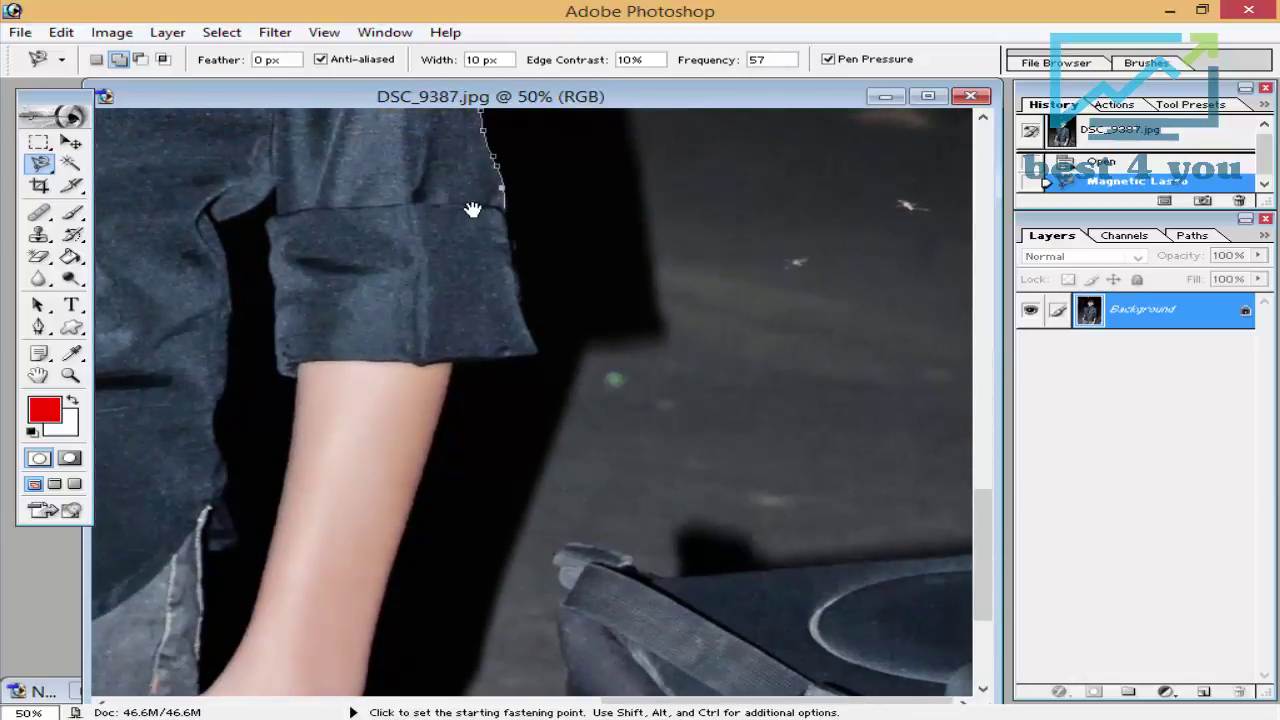
pyautogui.moveTo(451, 375); pyautogui.dragTo(448, 114)
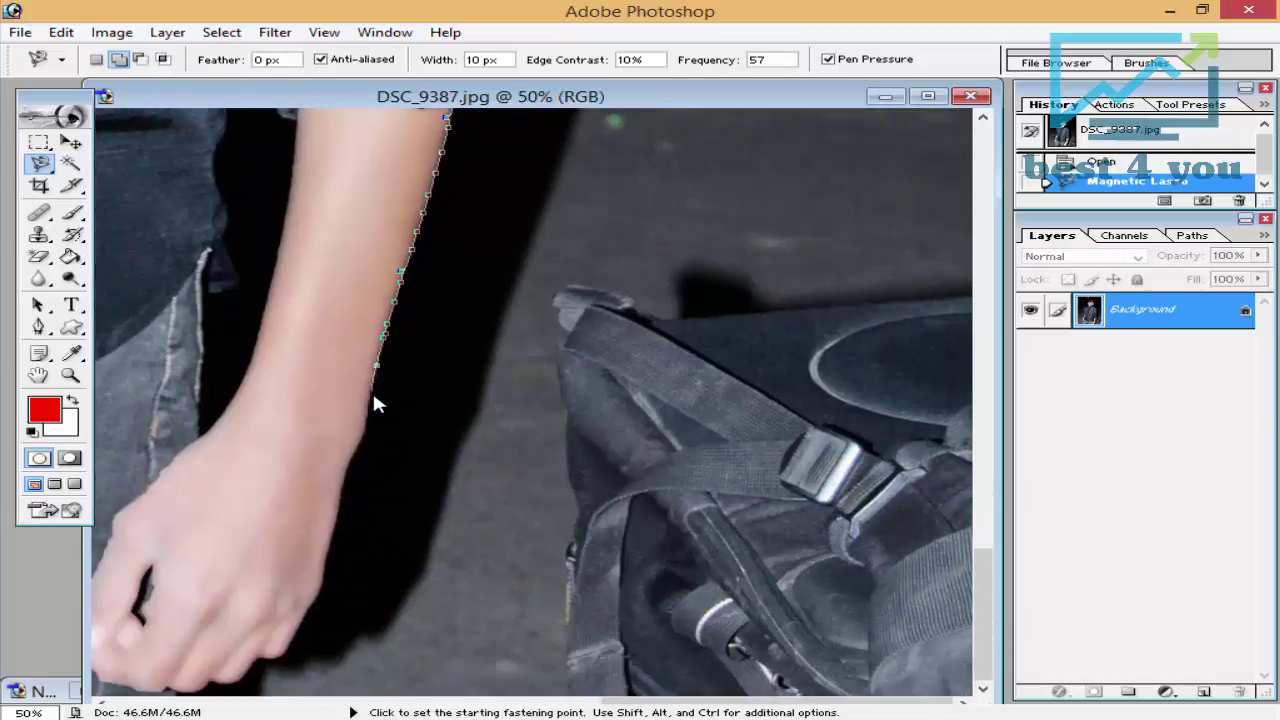
pyautogui.moveTo(374, 403); pyautogui.dragTo(463, 300)
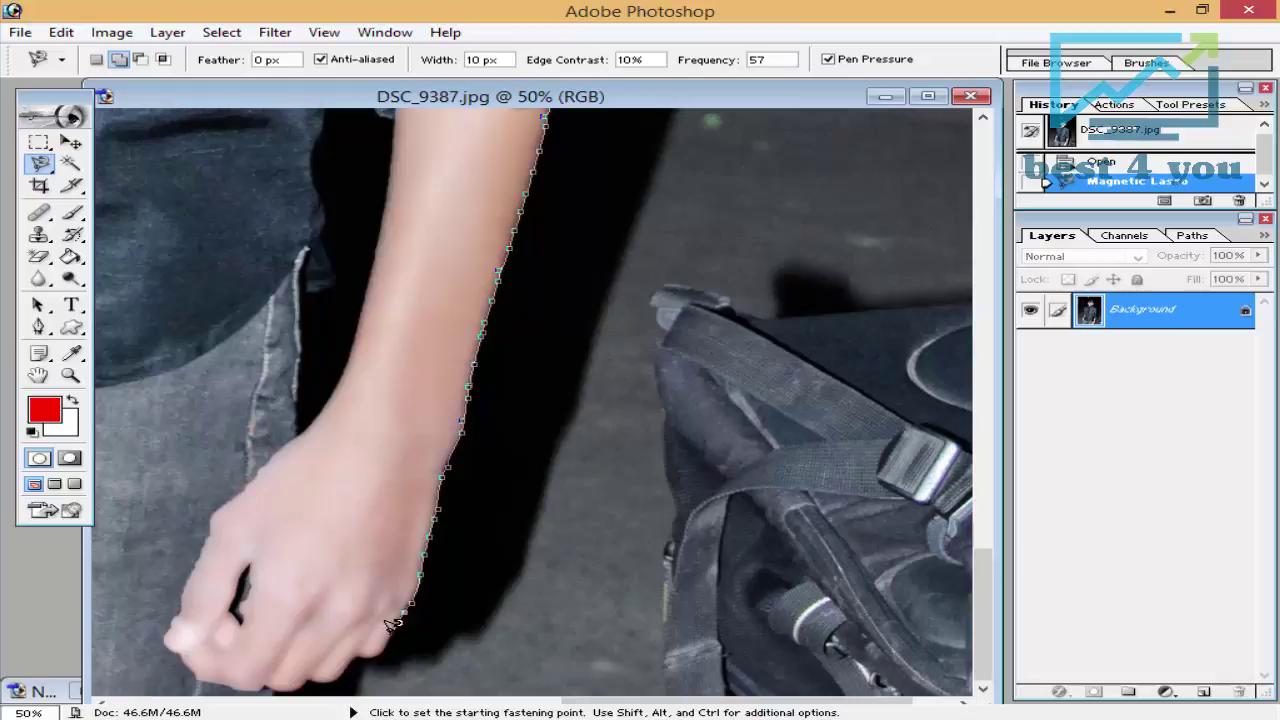
pyautogui.moveTo(318, 672); pyautogui.dragTo(437, 654)
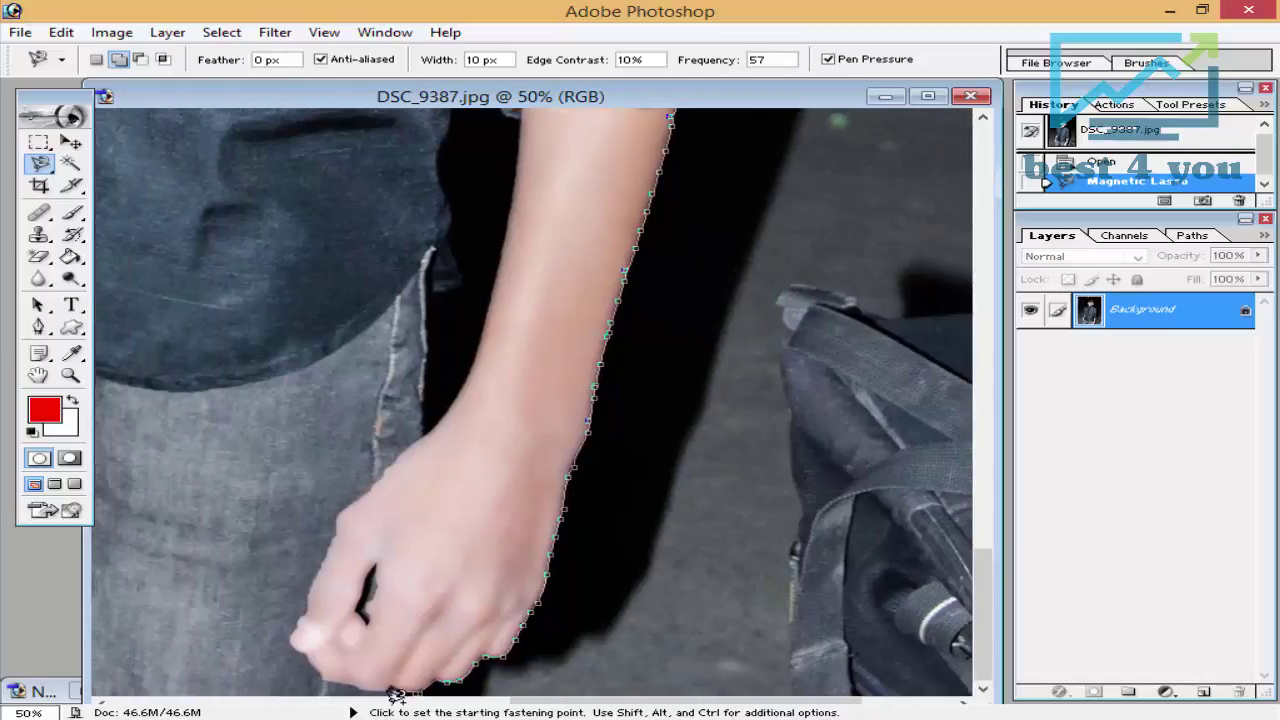
pyautogui.moveTo(112, 700); pyautogui.dragTo(492, 688)
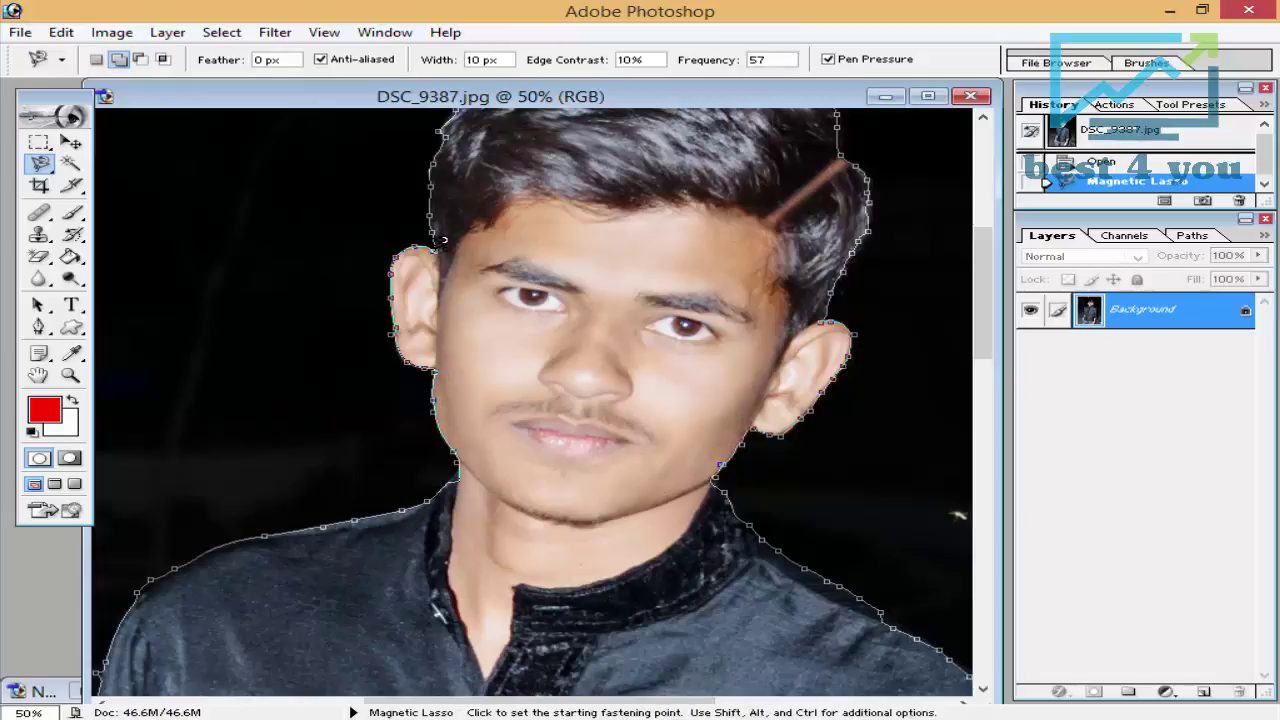
# Close the lasso outline into a selection and zoom out to view the figure.
pyautogui.doubleClick(444, 240)
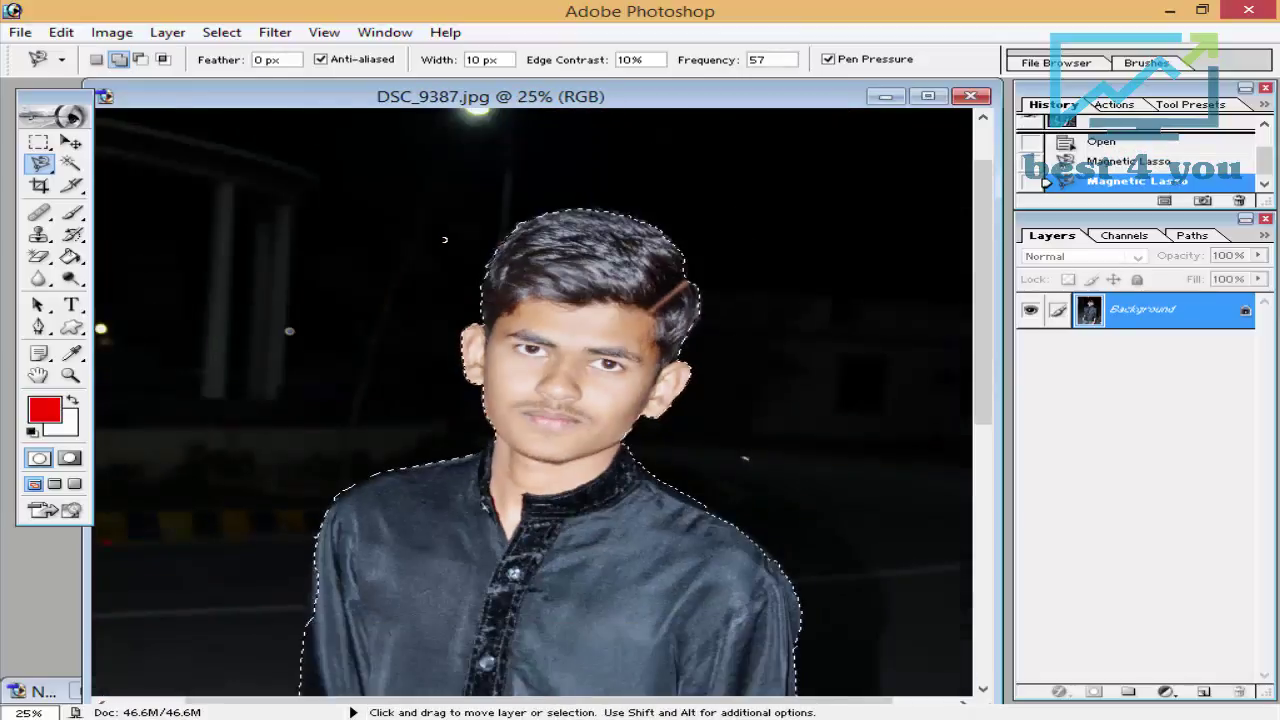
pyautogui.hotkey('ctrl', '-')
pyautogui.scroll(-1, 610, 633)
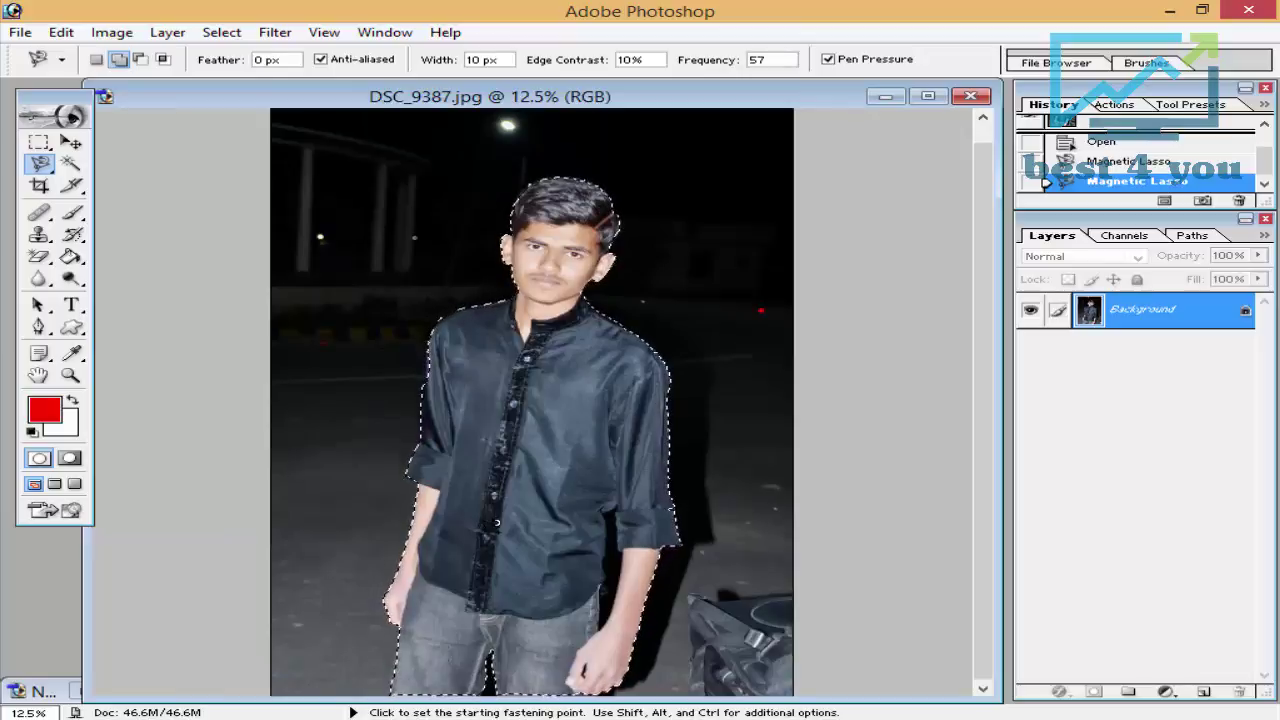
# Zoom in close on the selection edge along the right shoulder.
pyautogui.hotkey('ctrl', '+')
pyautogui.hotkey('ctrl', '+')
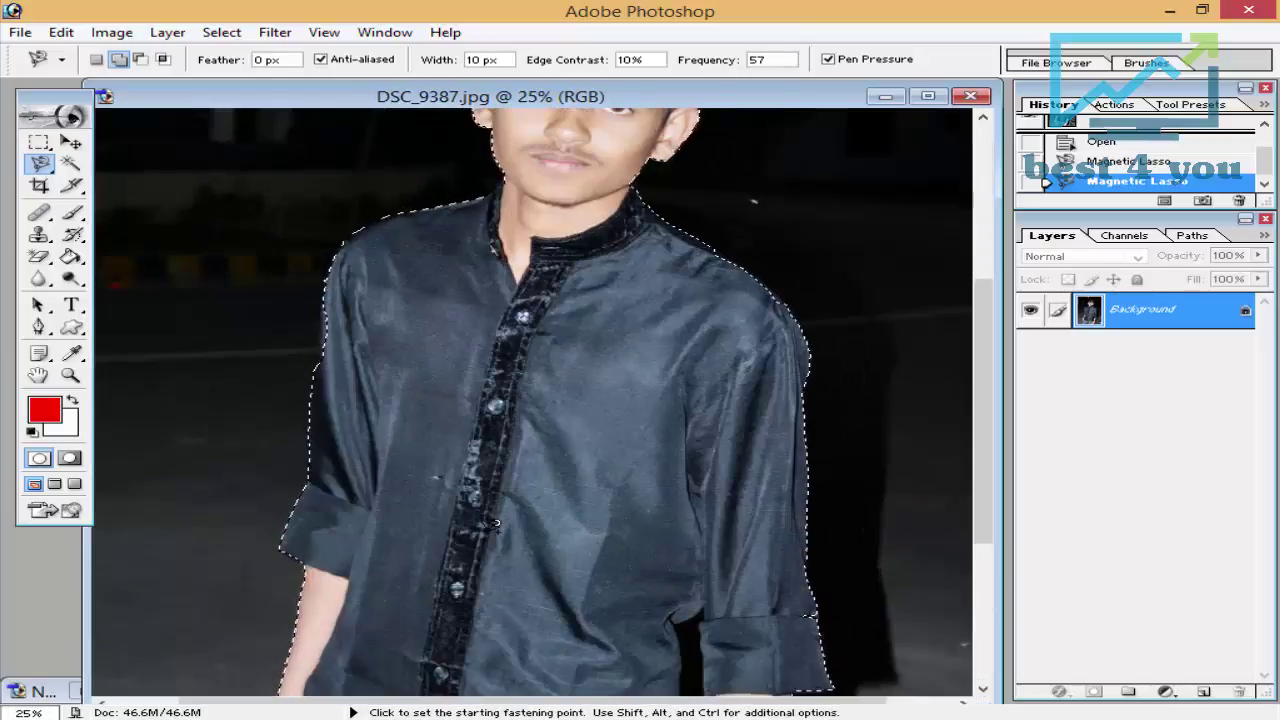
pyautogui.moveTo(620, 491); pyautogui.dragTo(415, 495)
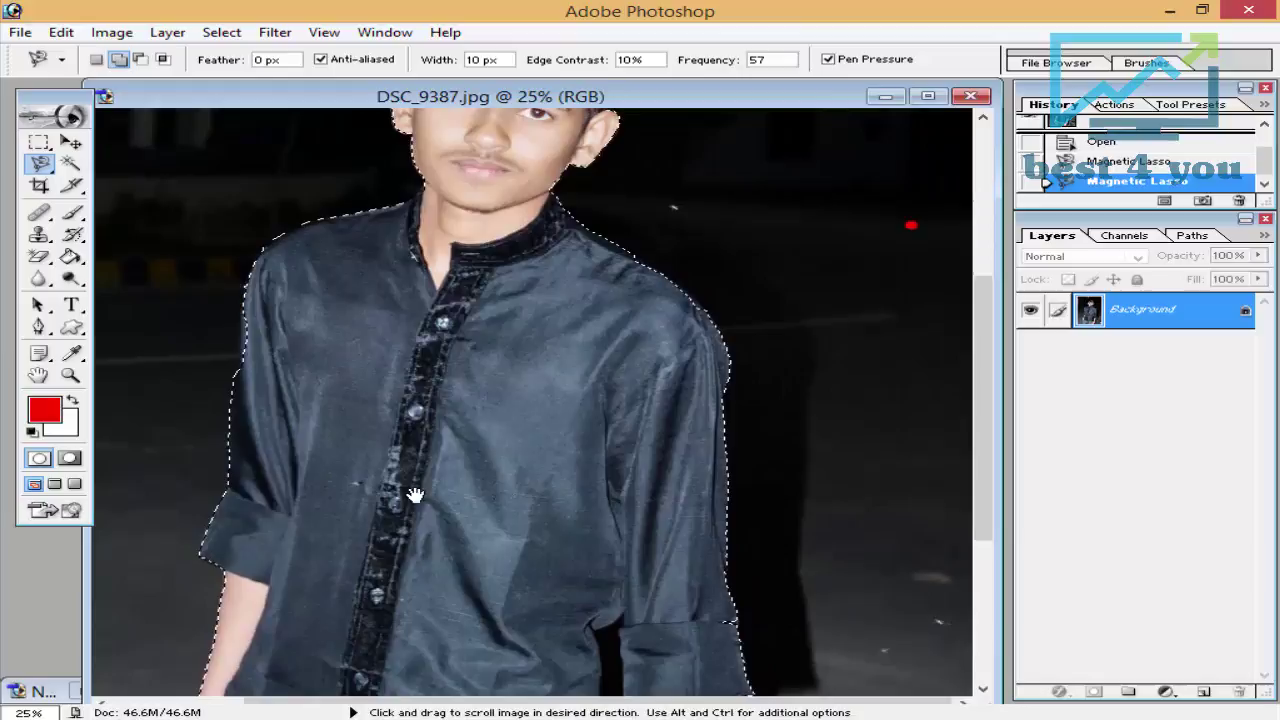
pyautogui.hotkey('ctrl', '+')
pyautogui.hotkey('ctrl', '+')
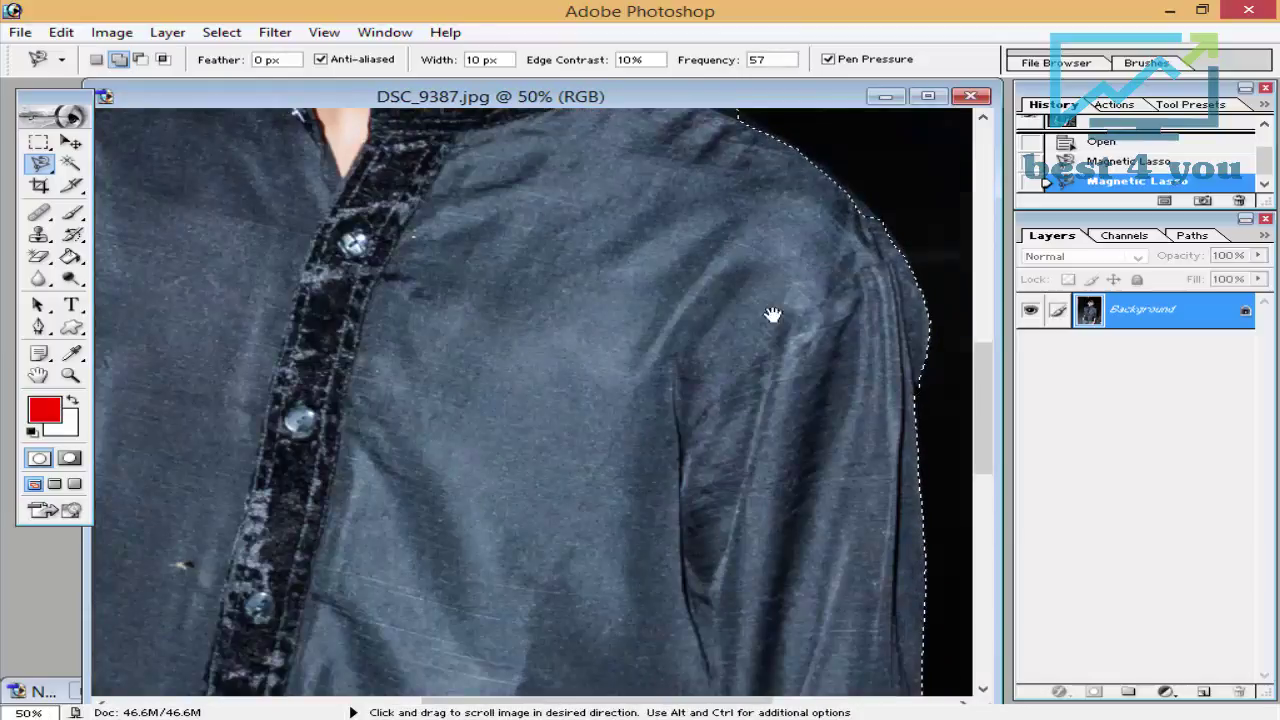
pyautogui.moveTo(773, 315)
pyautogui.mouseDown()
pyautogui.moveTo(503, 406)
pyautogui.moveTo(435, 490)
pyautogui.mouseUp()
pyautogui.hotkey('ctrl', '+')
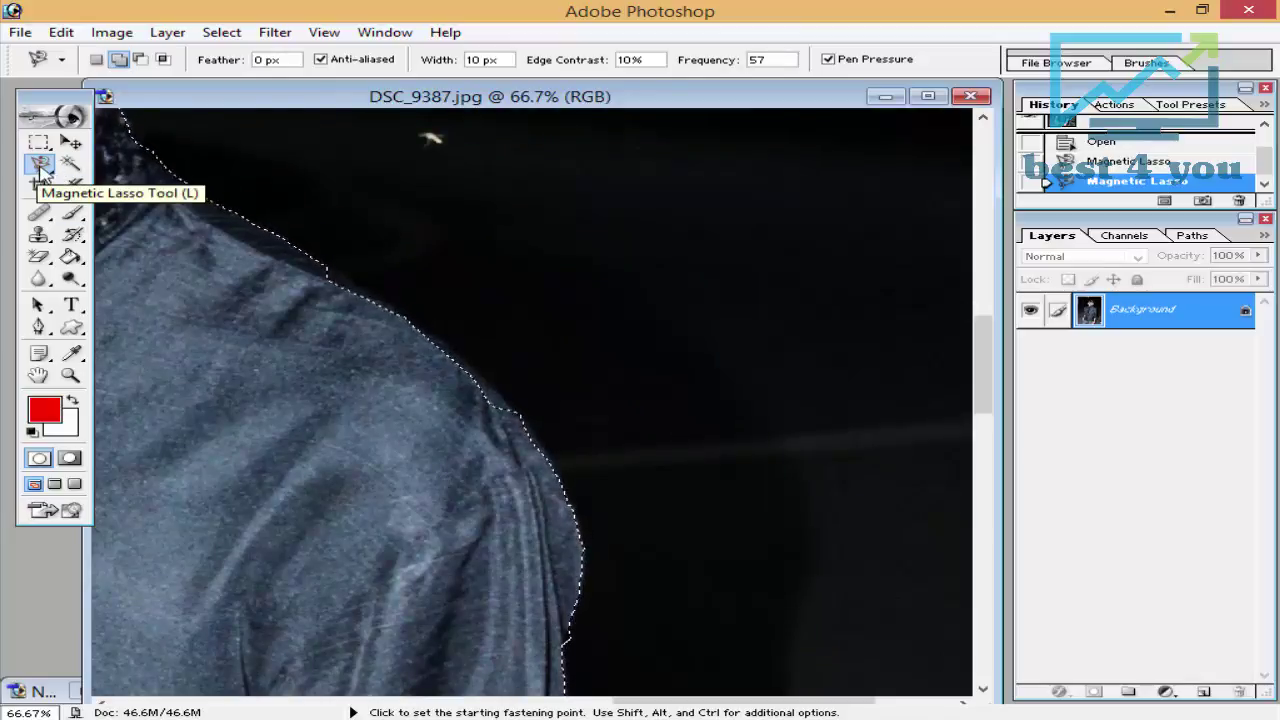
# Switch to the Polygonal Lasso set to Add to Selection.
pyautogui.rightClick(41, 170)
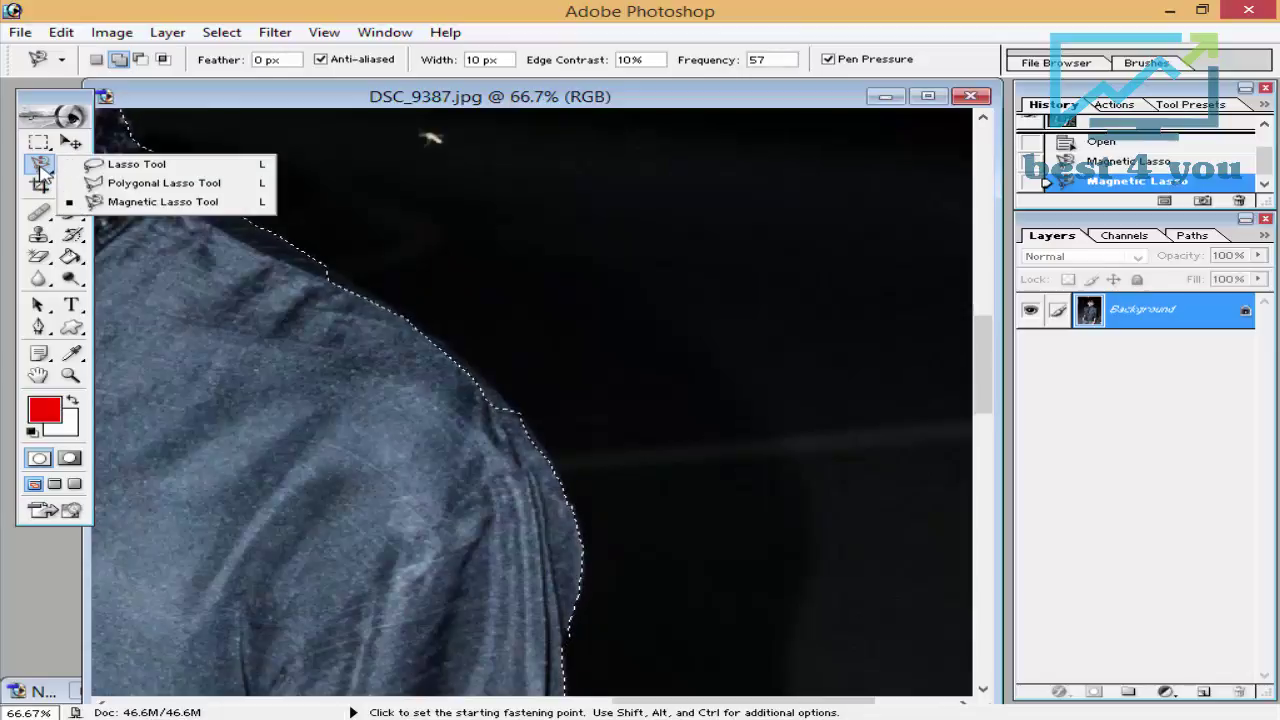
pyautogui.click(143, 186)
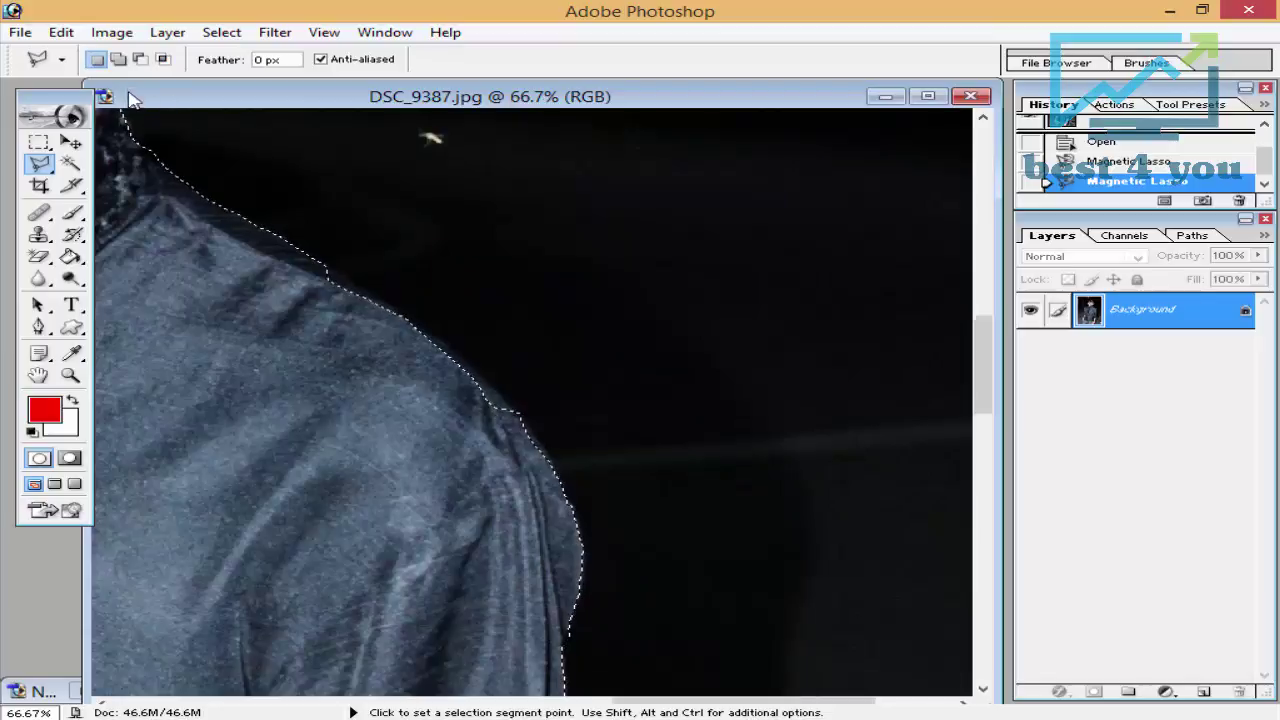
pyautogui.press('shift')
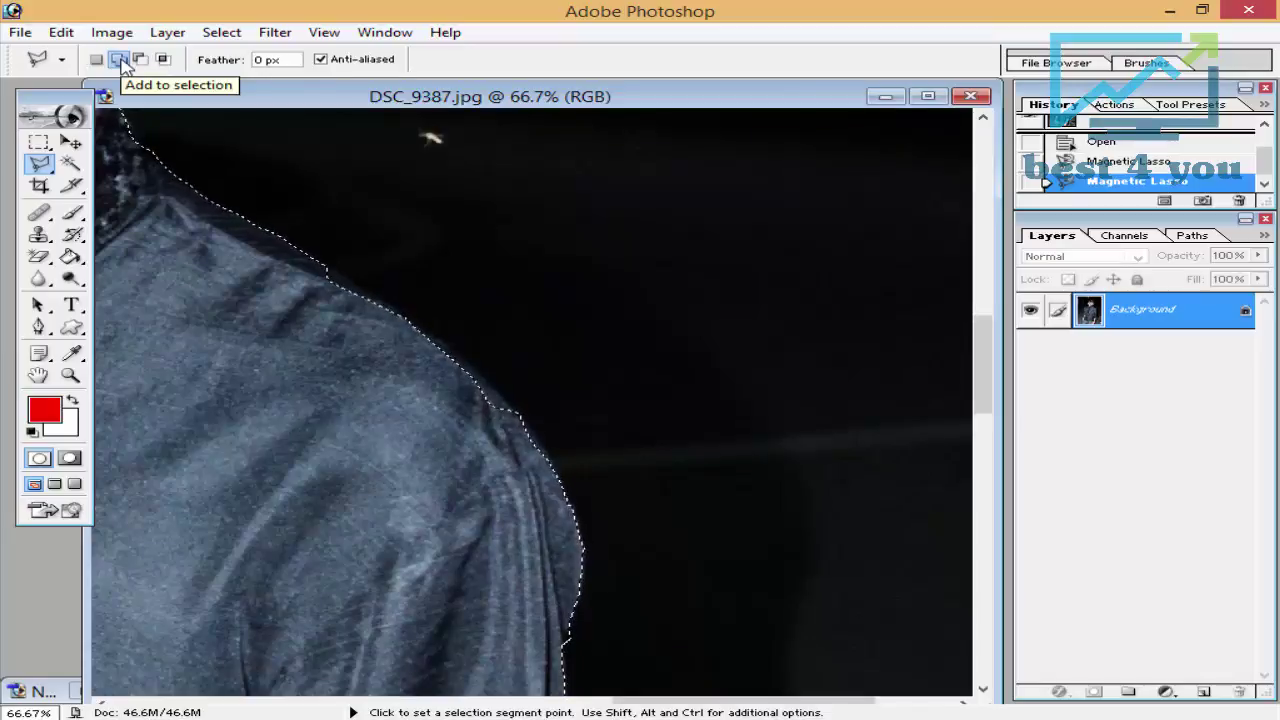
pyautogui.click(119, 60)
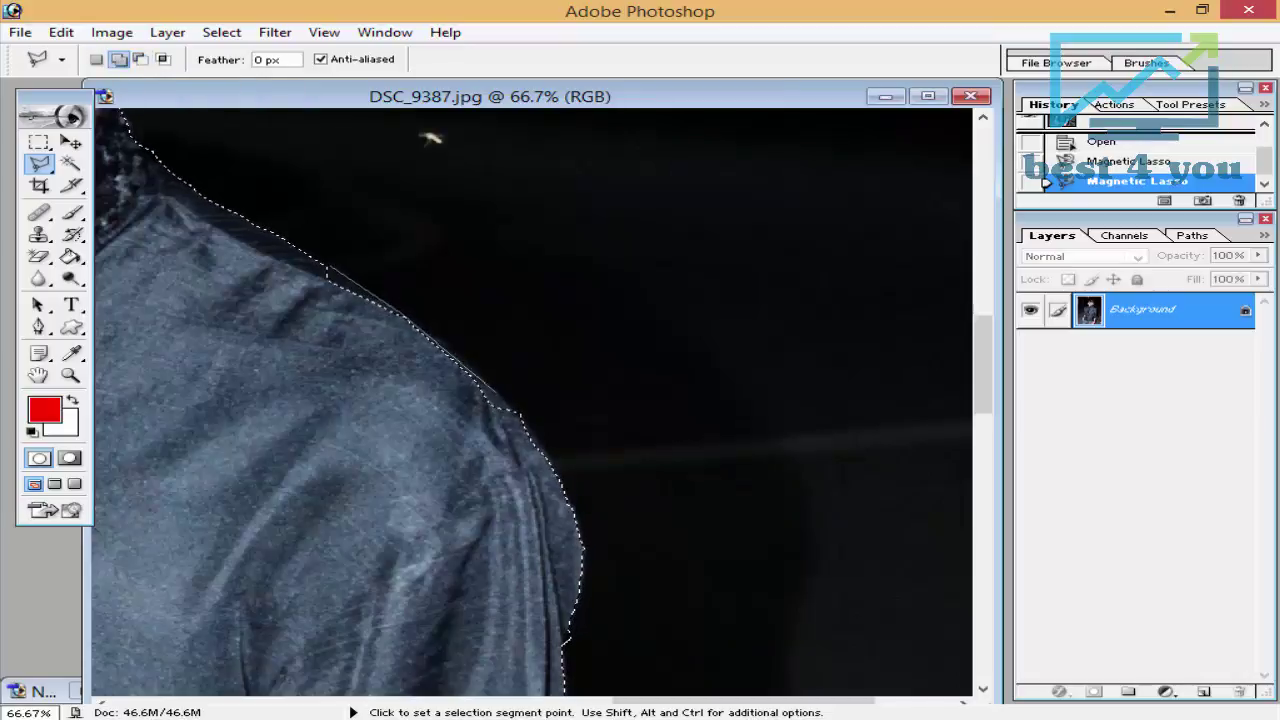
# Add the missed shoulder patch and sleeve cuff area to the selection.
pyautogui.click(520, 418)
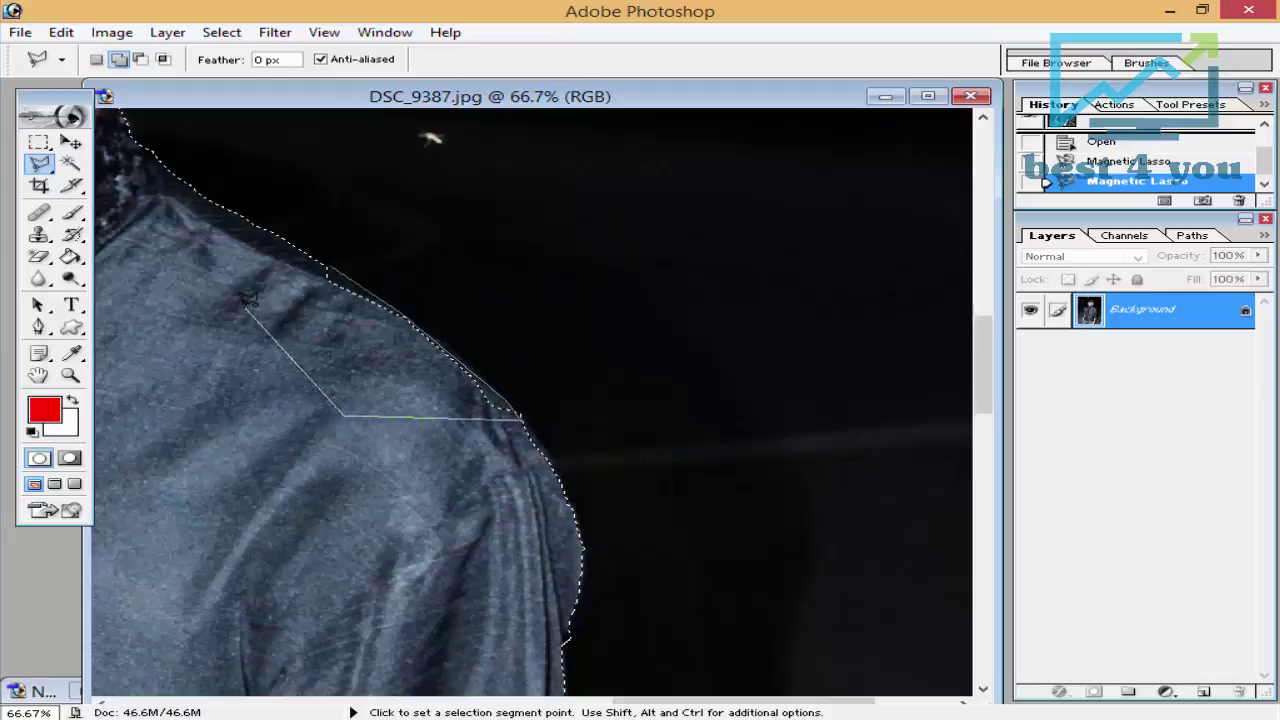
pyautogui.doubleClick(246, 304)
pyautogui.moveTo(400, 515)
pyautogui.mouseDown()
pyautogui.moveTo(394, 331)
pyautogui.moveTo(457, 223)
pyautogui.moveTo(534, 297)
pyautogui.moveTo(680, 300)
pyautogui.mouseUp()
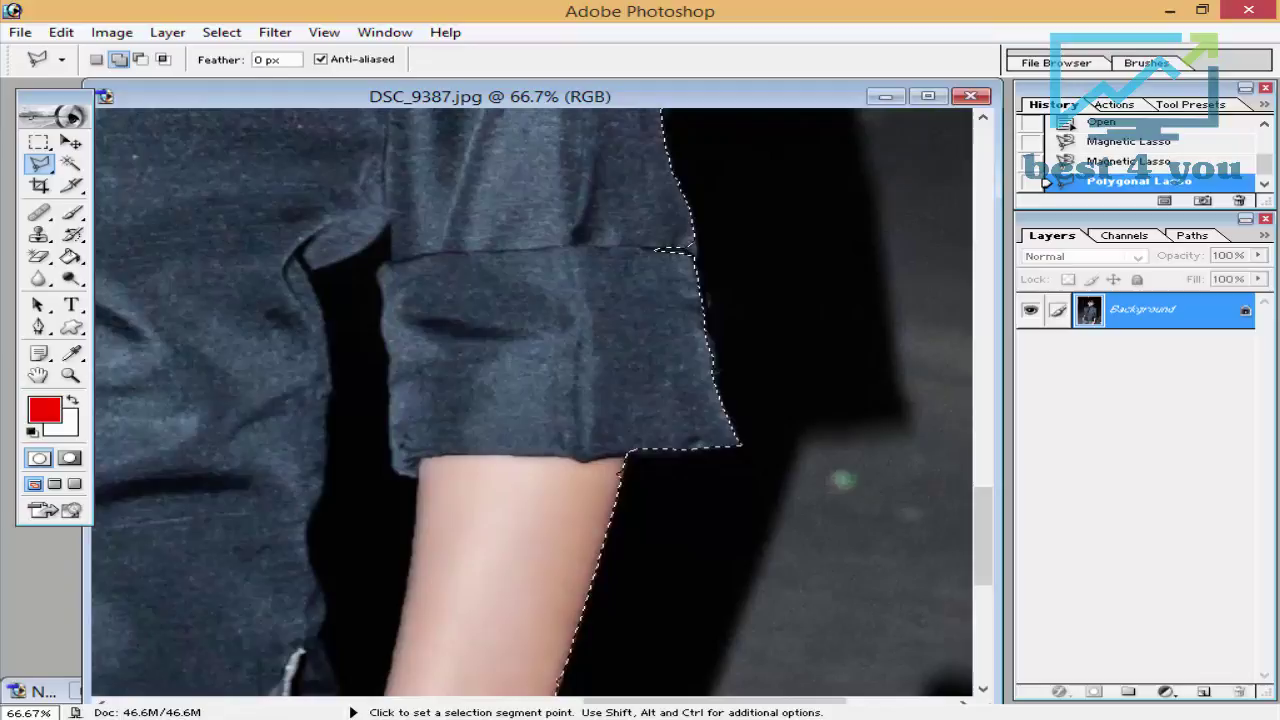
pyautogui.click(600, 214)
# Pan along the arm and set the lasso to Subtract from Selection.
pyautogui.moveTo(551, 340)
pyautogui.mouseDown()
pyautogui.moveTo(623, 280)
pyautogui.moveTo(651, 423)
pyautogui.mouseUp()
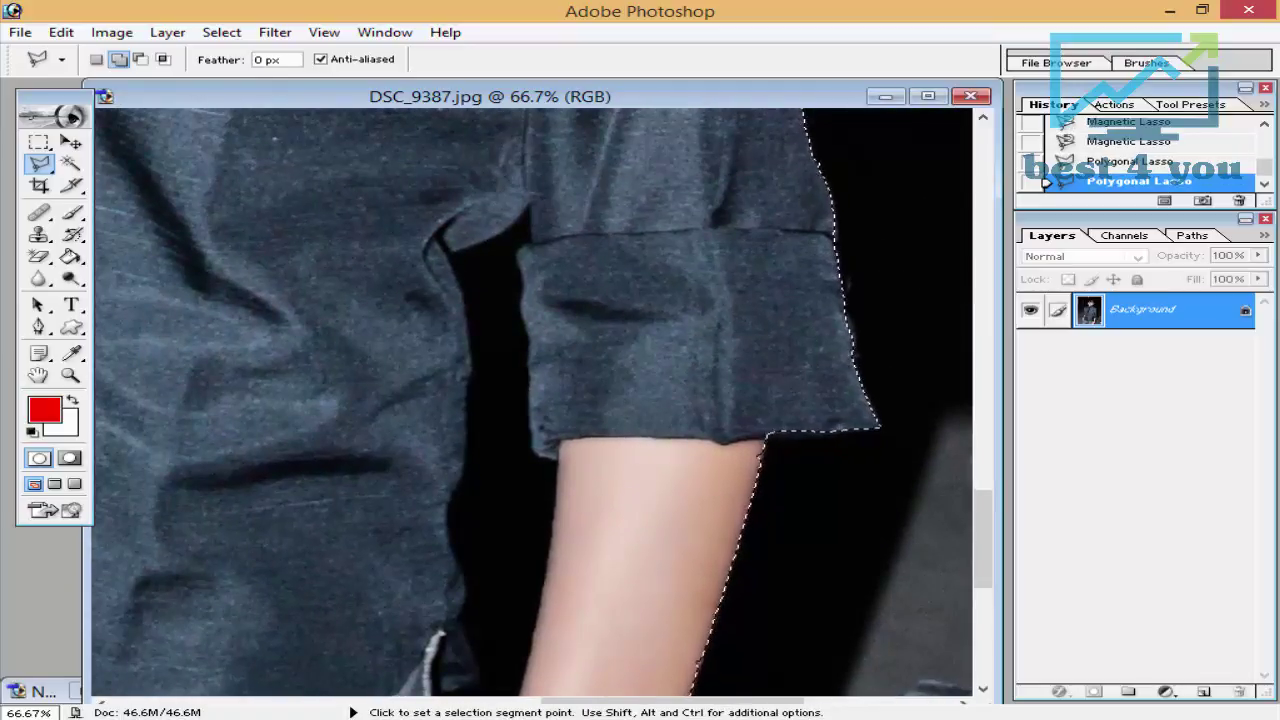
pyautogui.moveTo(663, 434); pyautogui.dragTo(680, 434)
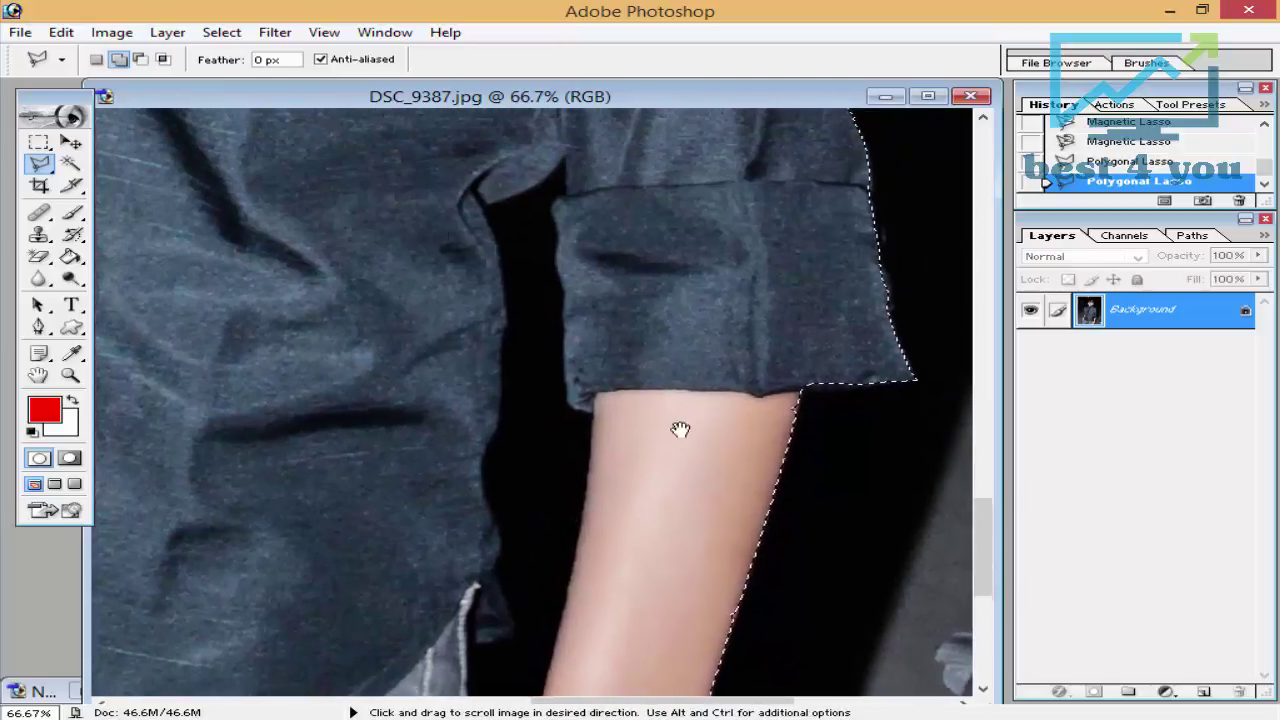
pyautogui.click(140, 60)
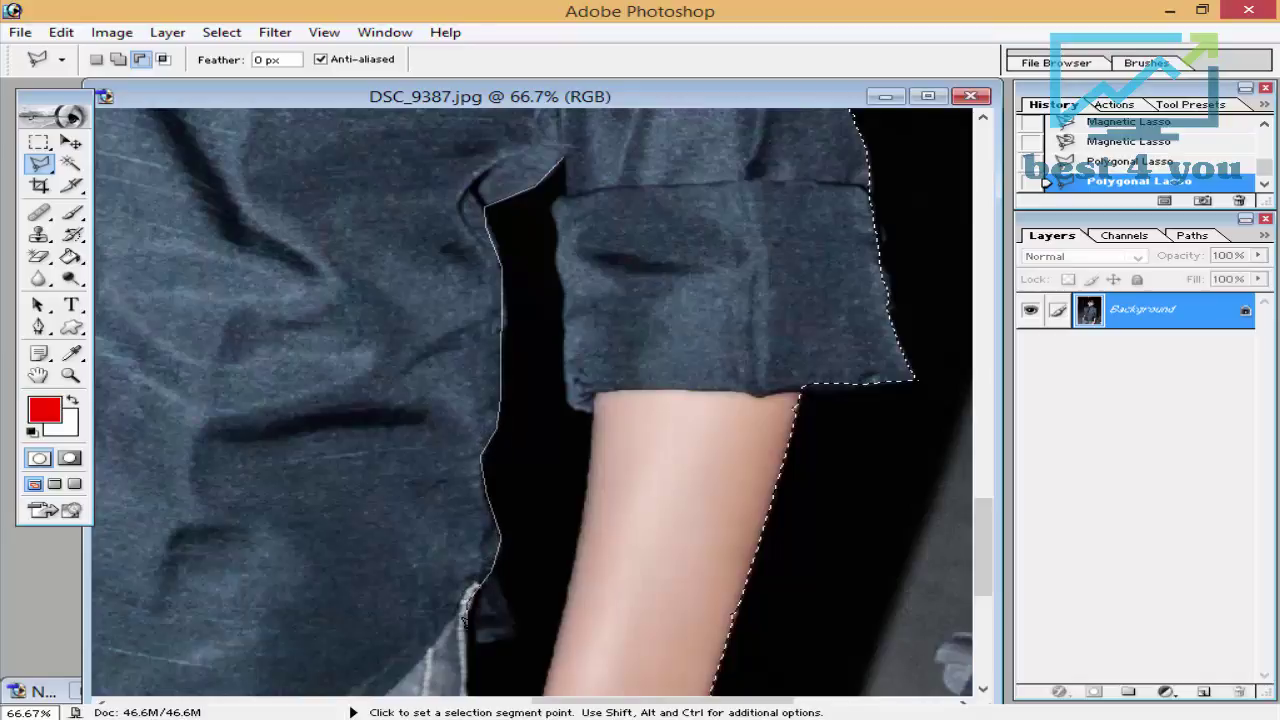
# Trace and close a polygonal outline subtracting the dark gap beside the arm.
pyautogui.moveTo(464, 620); pyautogui.dragTo(472, 380)
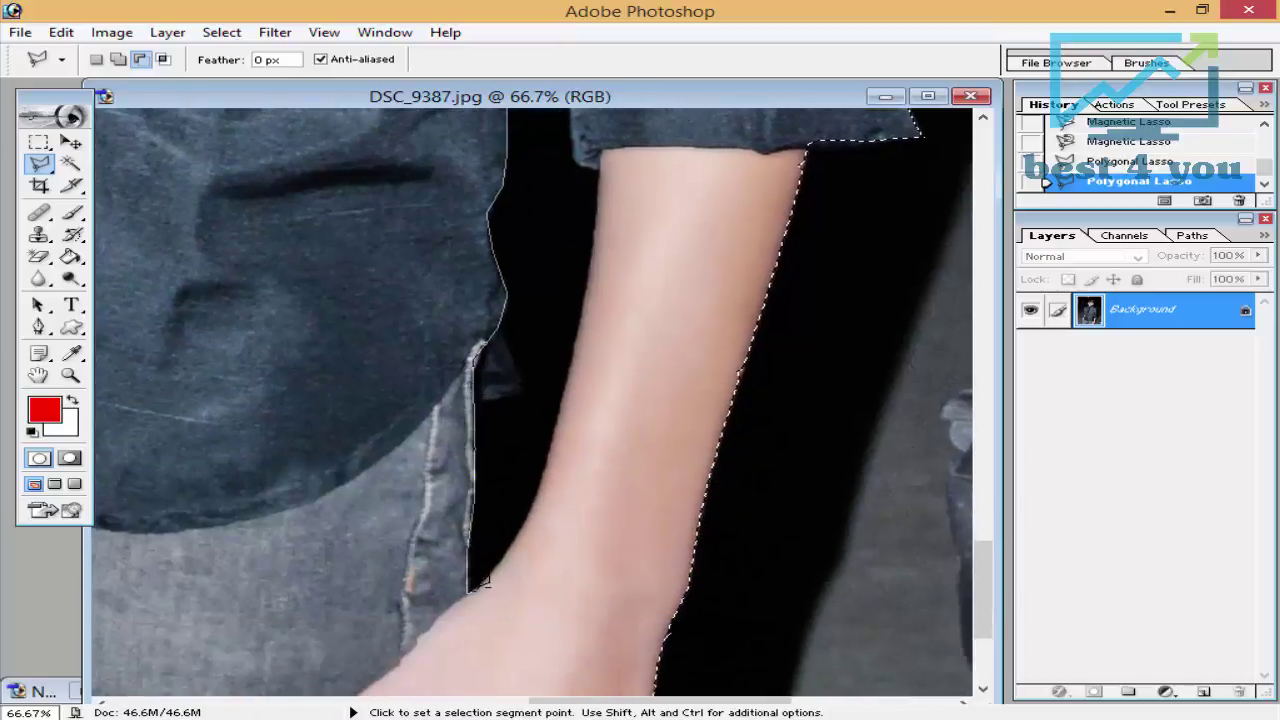
pyautogui.click(543, 477)
pyautogui.scroll(5, 578, 407)
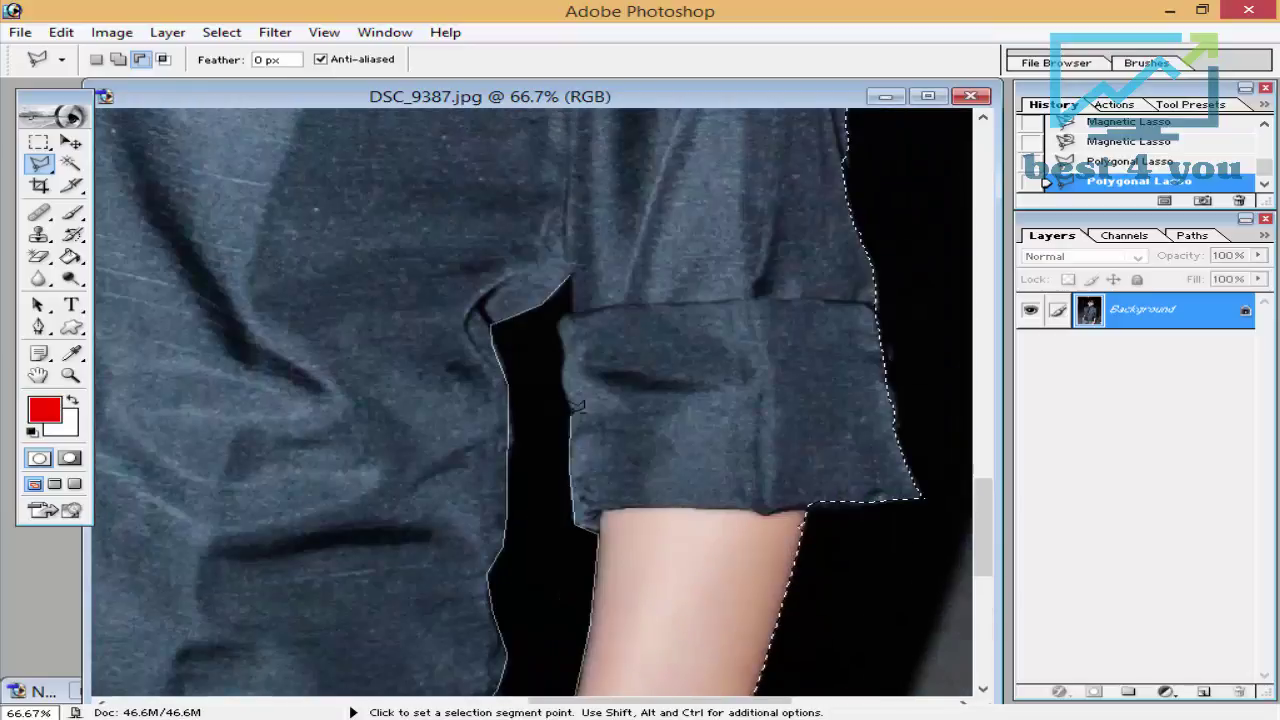
pyautogui.click(572, 270)
# Zoom out to view the entire photo and check the selection.
pyautogui.hotkey('ctrl', '-')
pyautogui.hotkey('ctrl', '-')
pyautogui.hotkey('ctrl', '-')
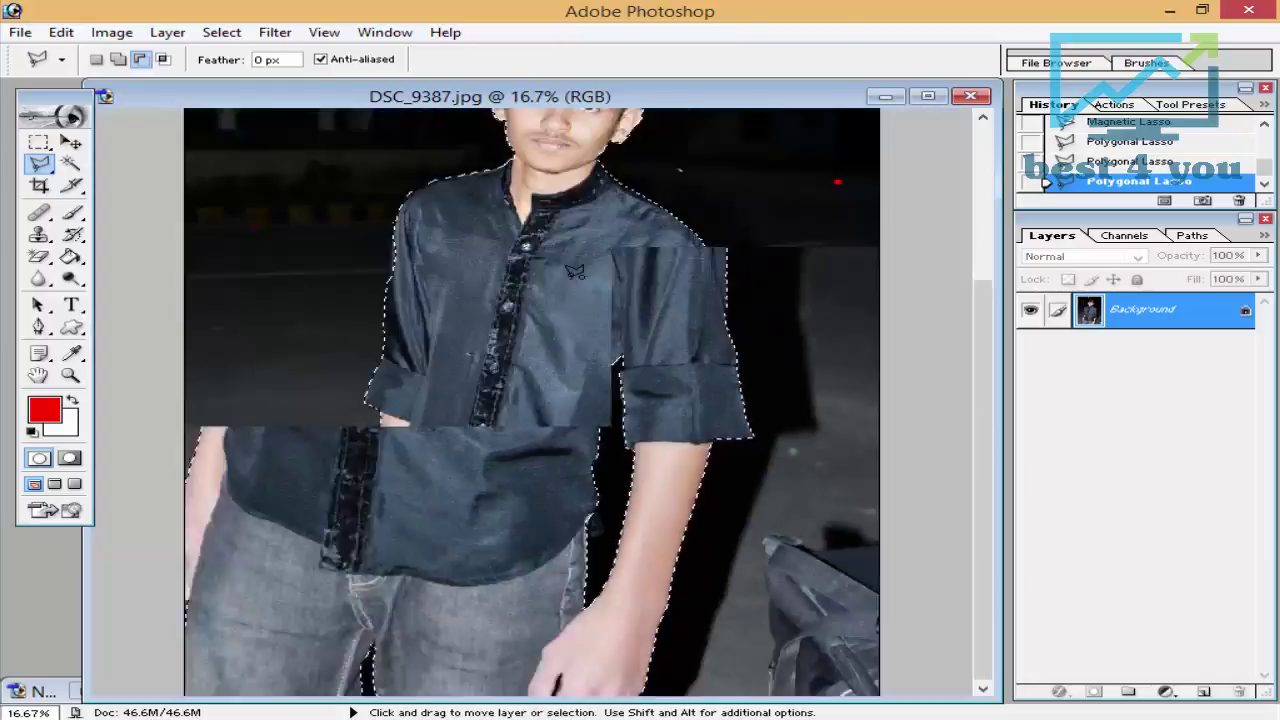
pyautogui.hotkey('ctrl', '-')
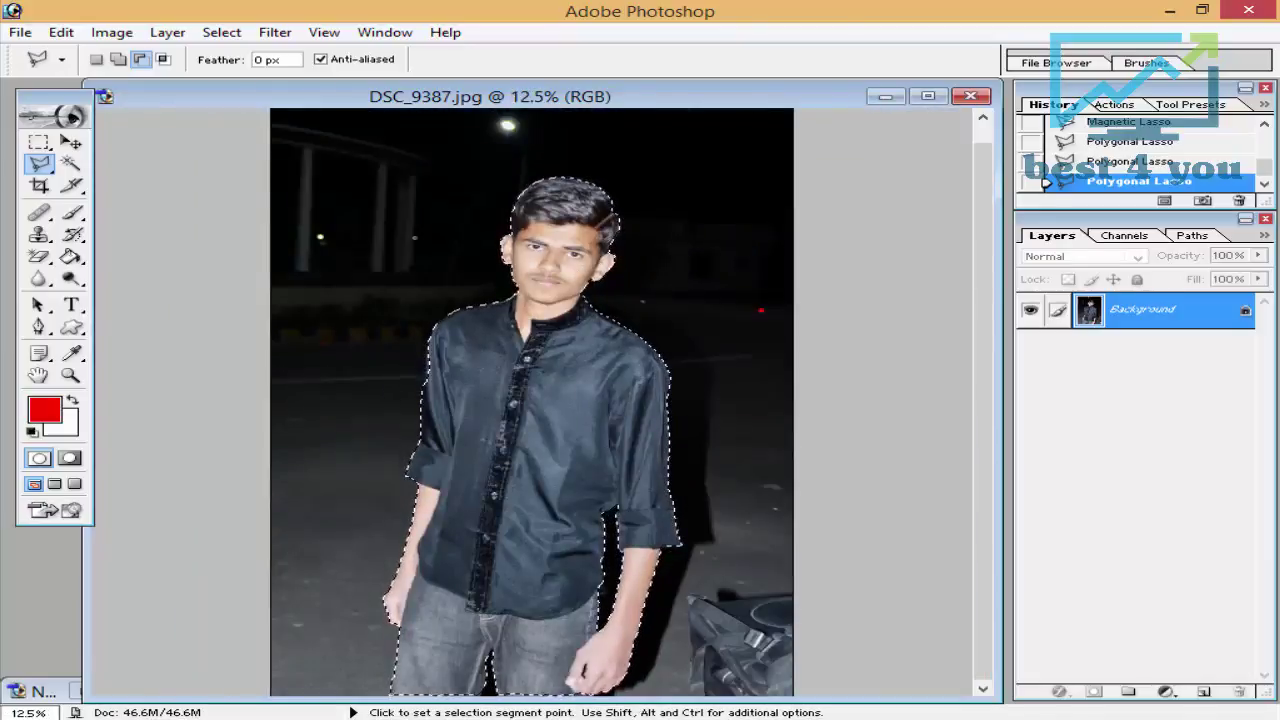
pyautogui.hotkey('ctrl', 'd')
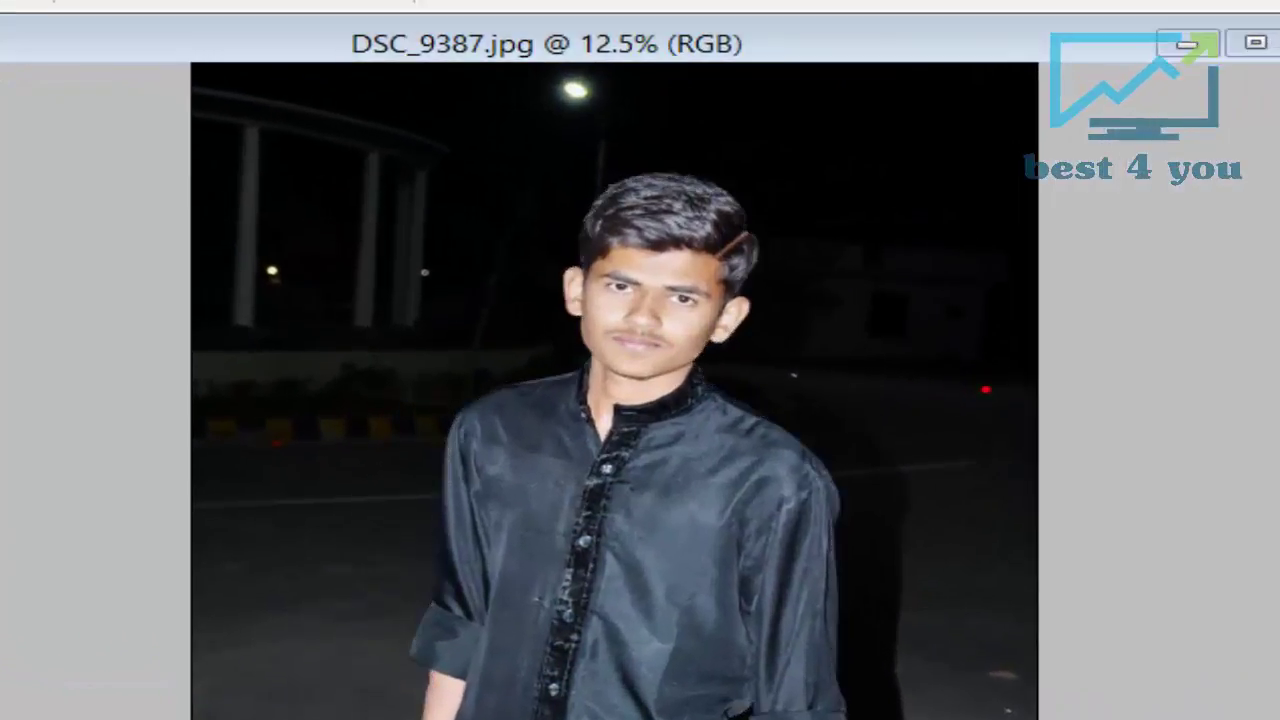
pyautogui.hotkey('ctrl', '-')
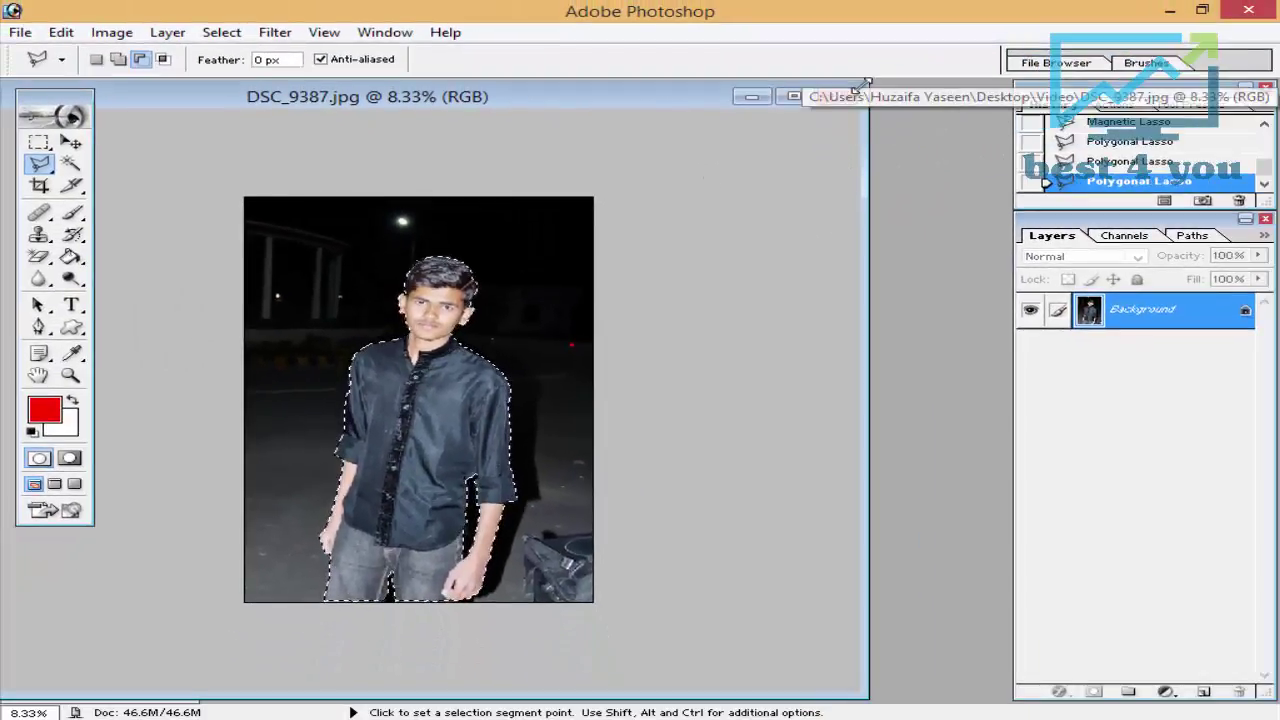
# Arrange the portrait and beach windows side by side and pick the Move tool.
pyautogui.moveTo(866, 82)
pyautogui.mouseDown()
pyautogui.moveTo(468, 317)
pyautogui.moveTo(434, 306)
pyautogui.moveTo(491, 234)
pyautogui.mouseUp()
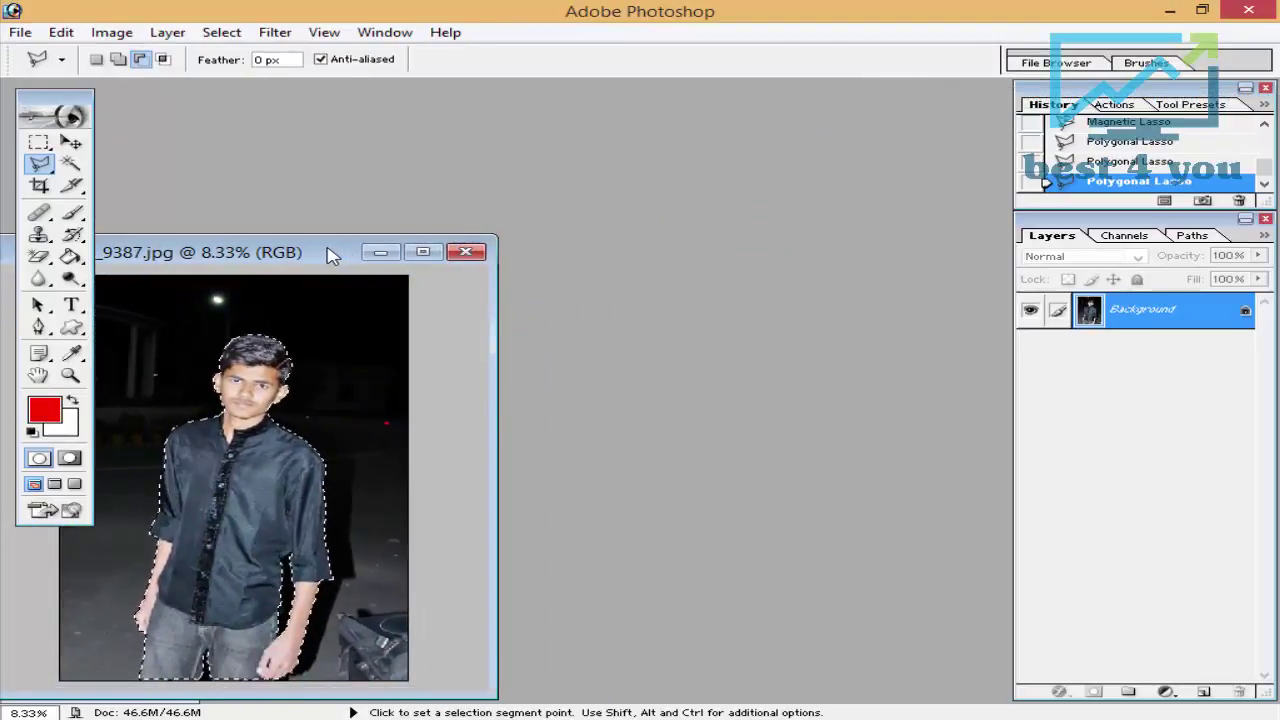
pyautogui.moveTo(331, 251); pyautogui.dragTo(350, 151)
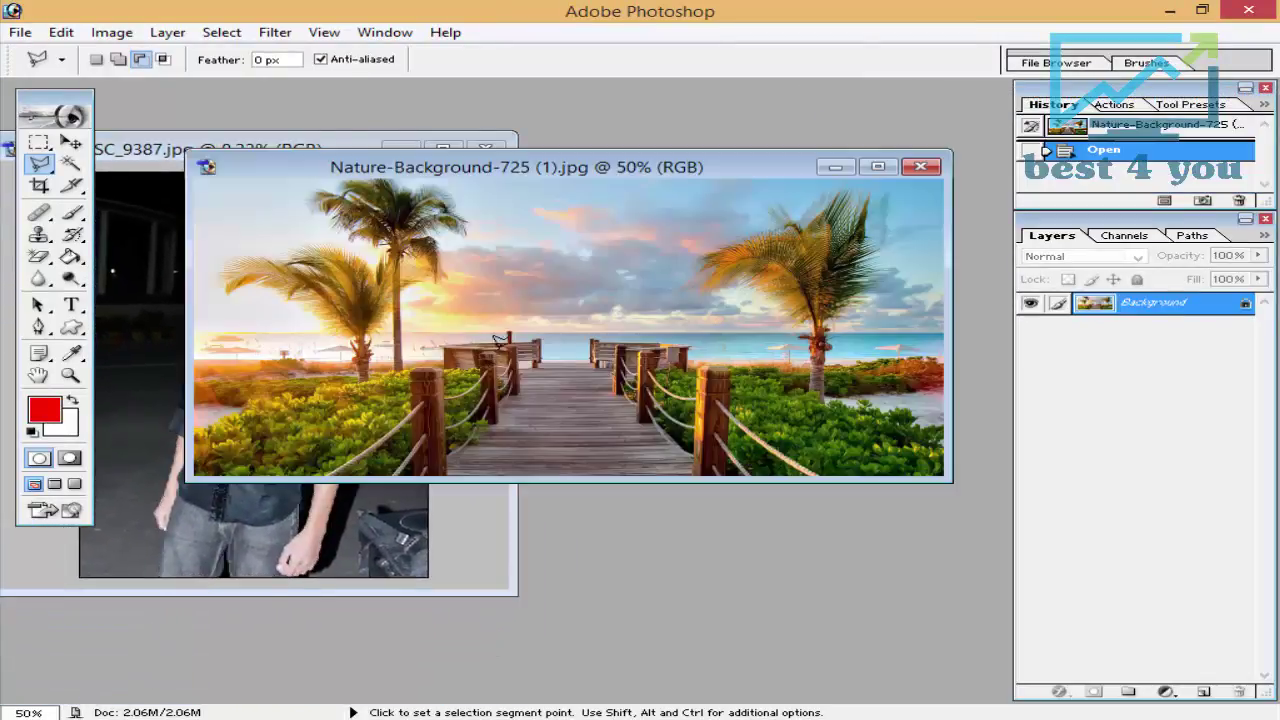
pyautogui.moveTo(558, 178); pyautogui.dragTo(629, 154)
pyautogui.click(71, 142)
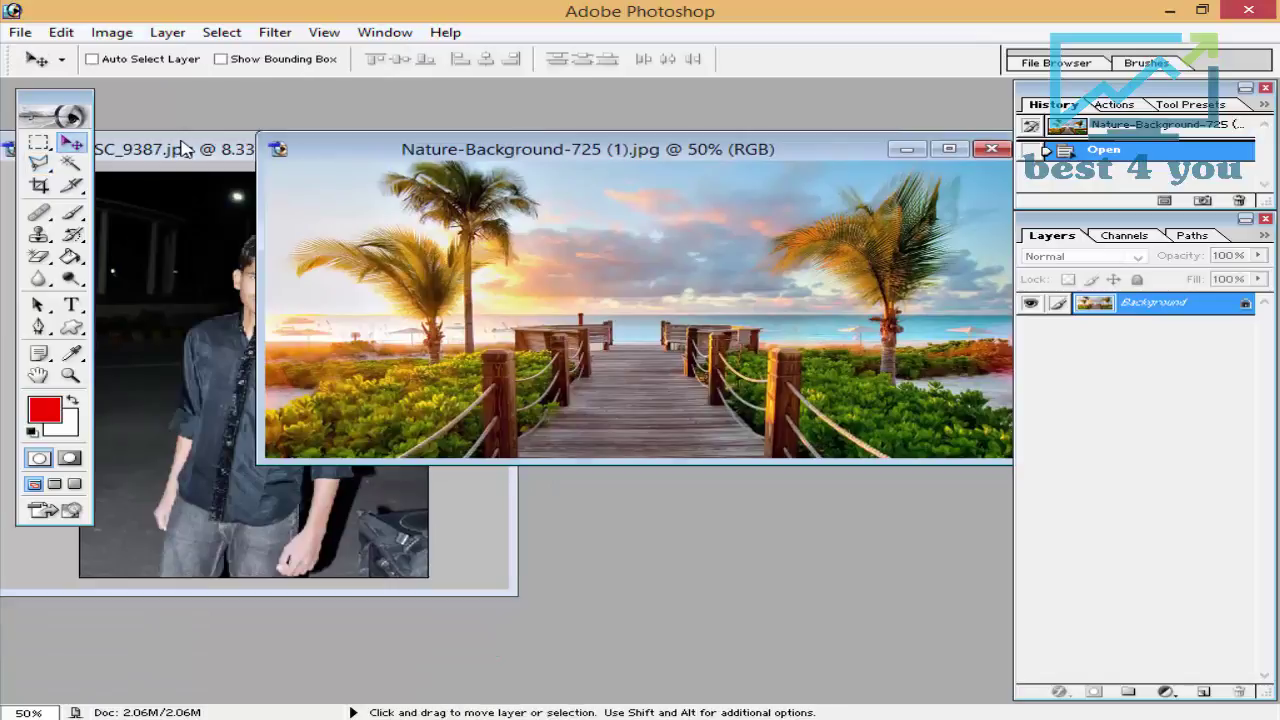
pyautogui.moveTo(192, 150); pyautogui.dragTo(197, 168)
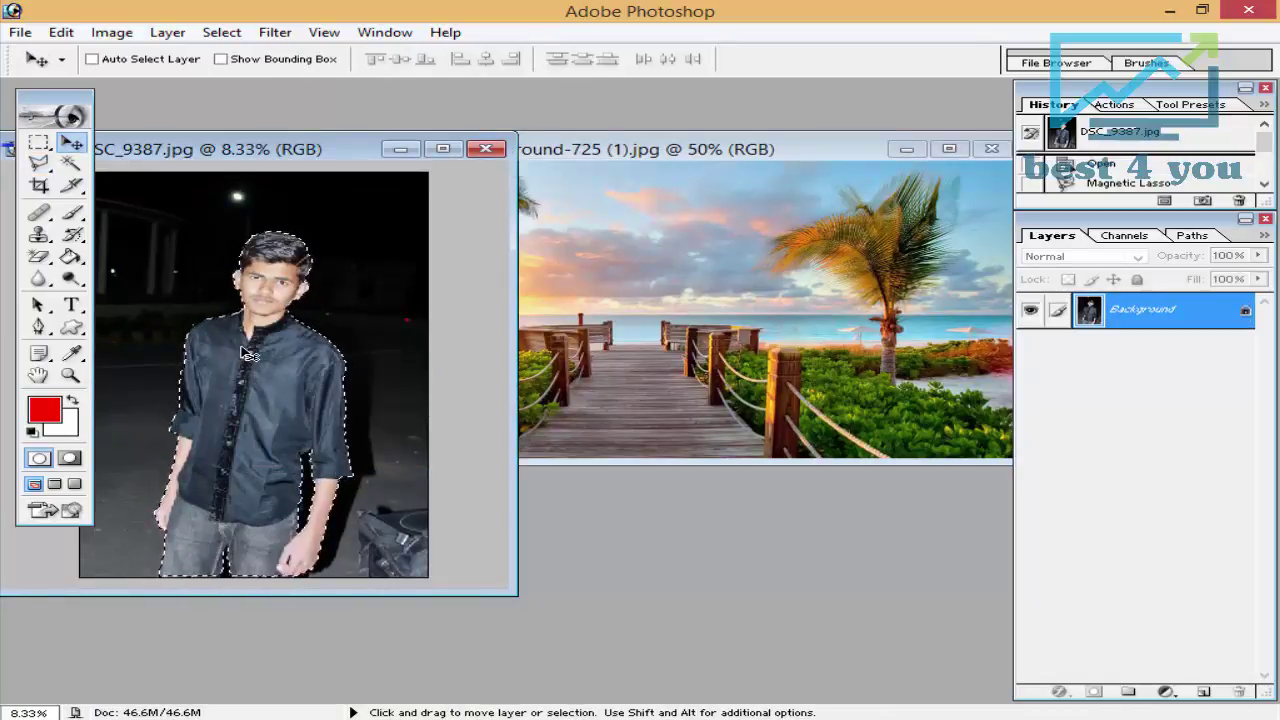
# Drag the selected man onto the beach image, undo it, and reactivate the portrait.
pyautogui.moveTo(248, 357)
pyautogui.mouseDown()
pyautogui.moveTo(690, 290)
pyautogui.moveTo(646, 302)
pyautogui.mouseUp()
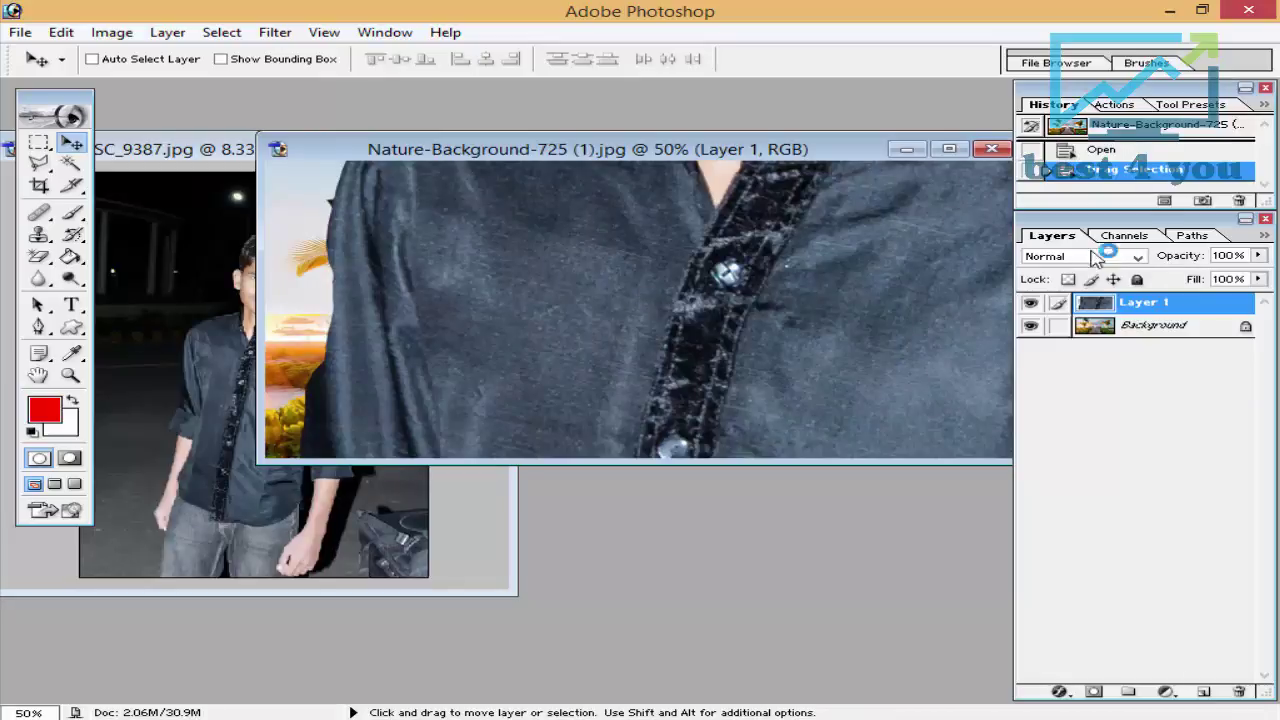
pyautogui.hotkey('ctrl', 'z')
pyautogui.click(197, 562)
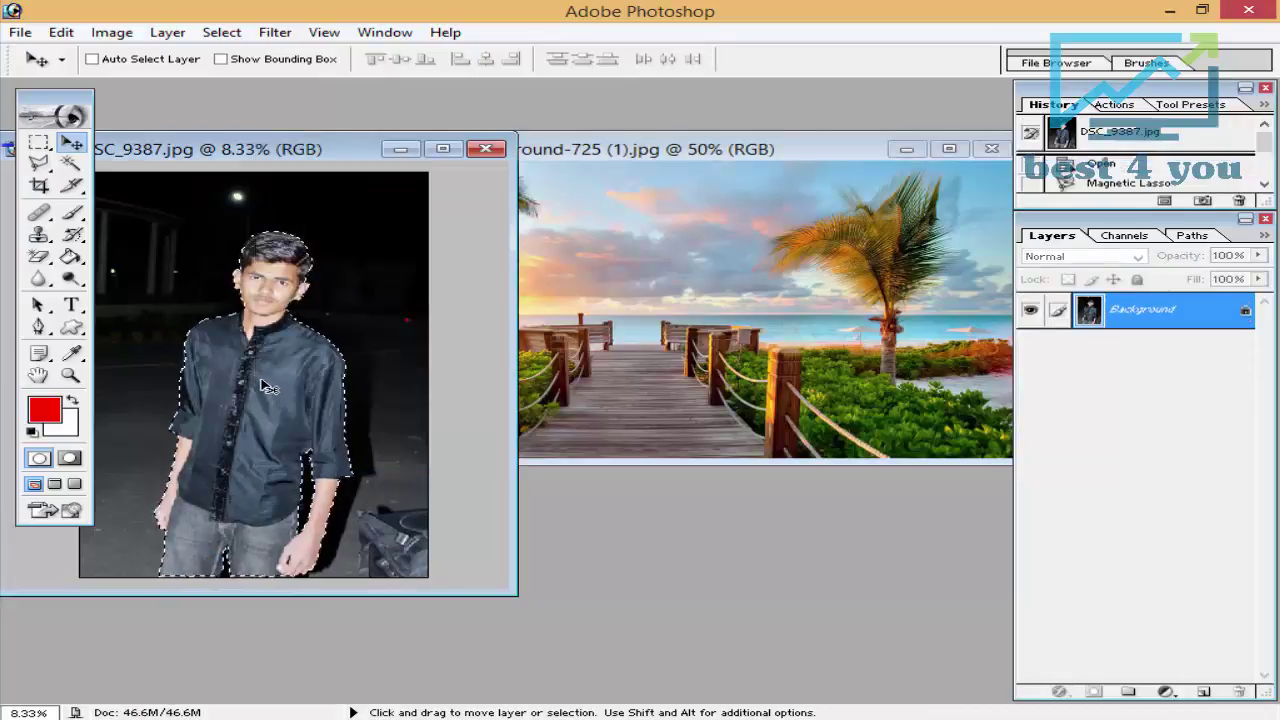
pyautogui.click(61, 32)
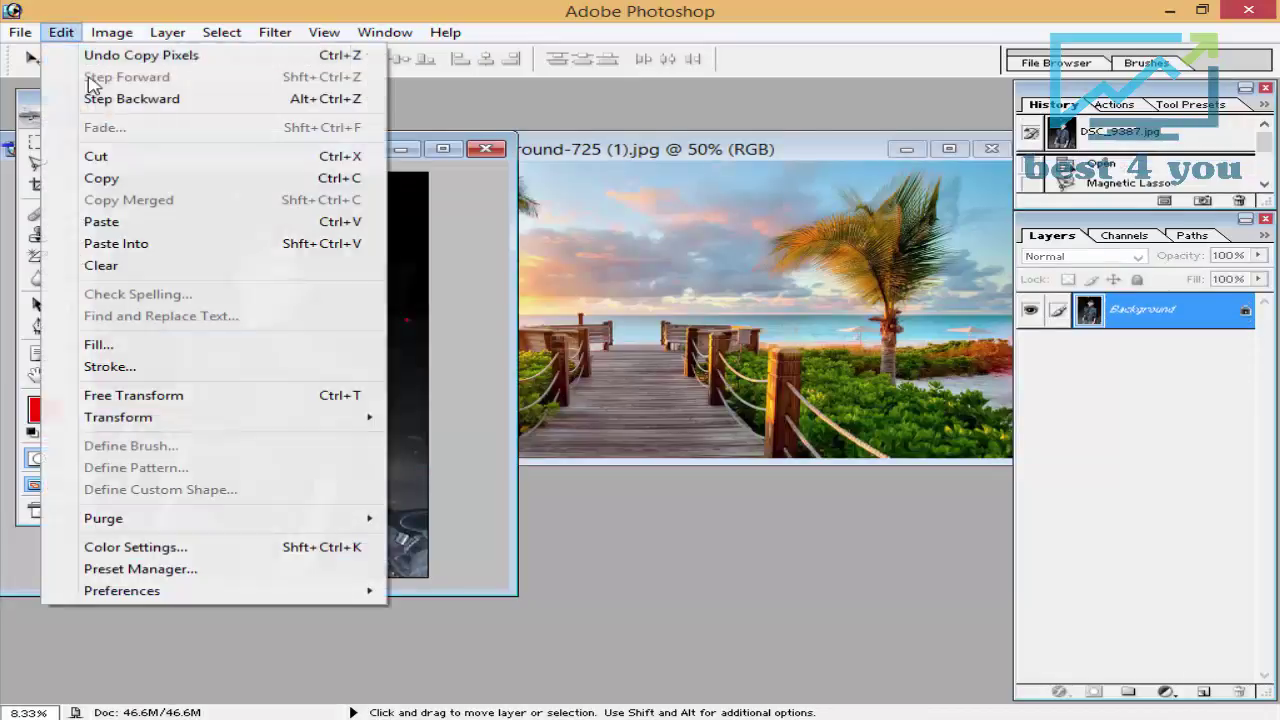
# Copy the cut-out man and paste him into the beach boardwalk image as Layer 1.
pyautogui.click(110, 177)
pyautogui.click(757, 288)
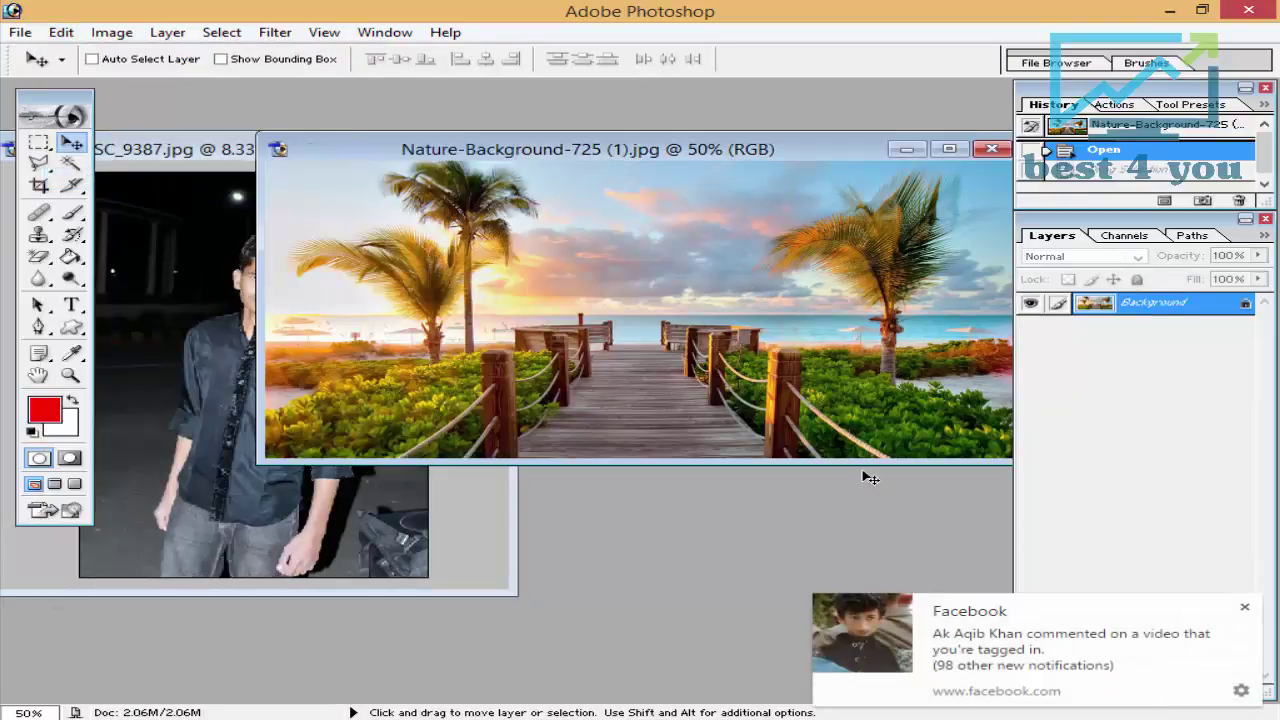
pyautogui.click(1244, 607)
pyautogui.click(61, 32)
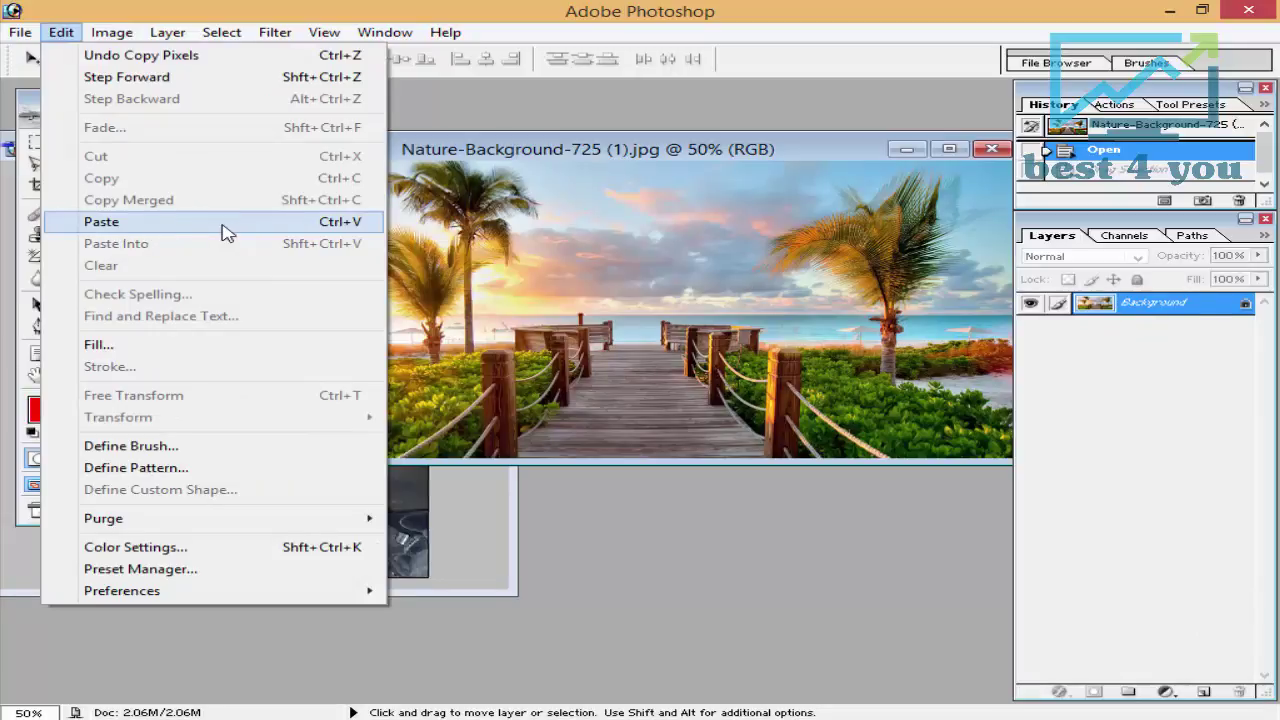
pyautogui.click(212, 222)
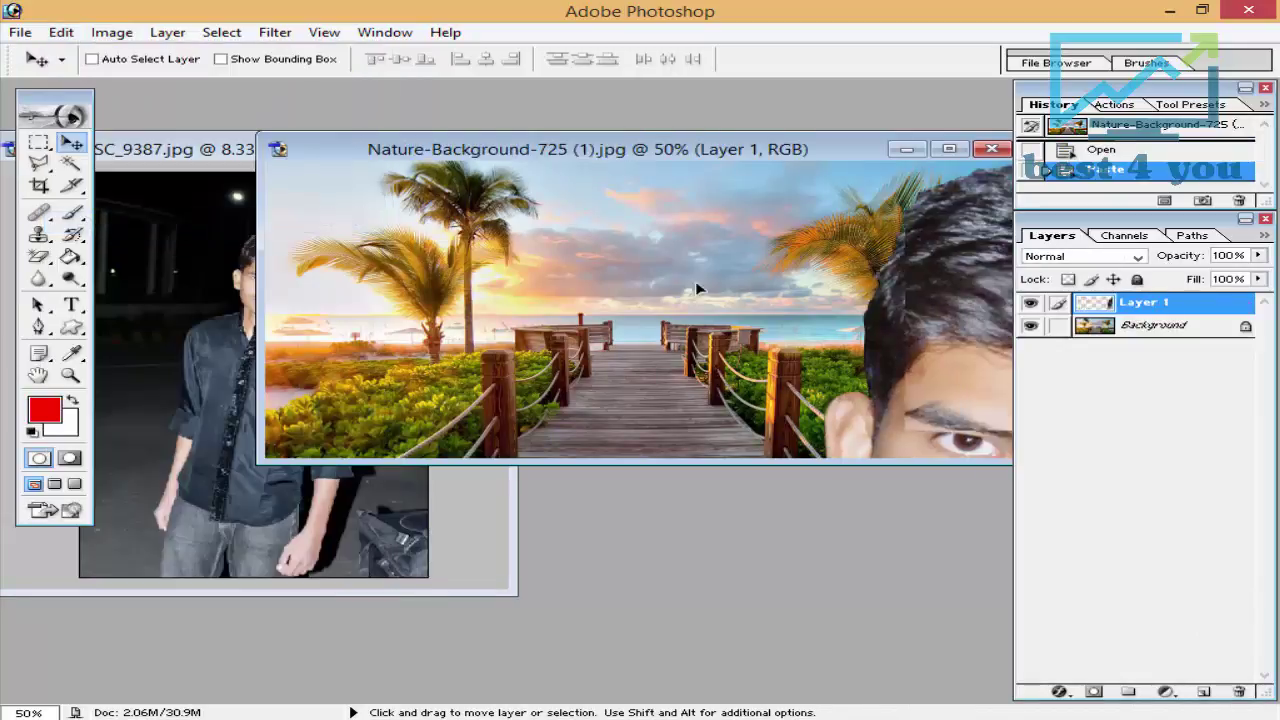
# Move the pasted man over the beach and nudge Layer 1 up slightly with Free Transform.
pyautogui.moveTo(697, 286); pyautogui.dragTo(598, 288)
pyautogui.hotkey('ctrl', '-')
pyautogui.hotkey('ctrl', '-')
pyautogui.hotkey('ctrl', '-')
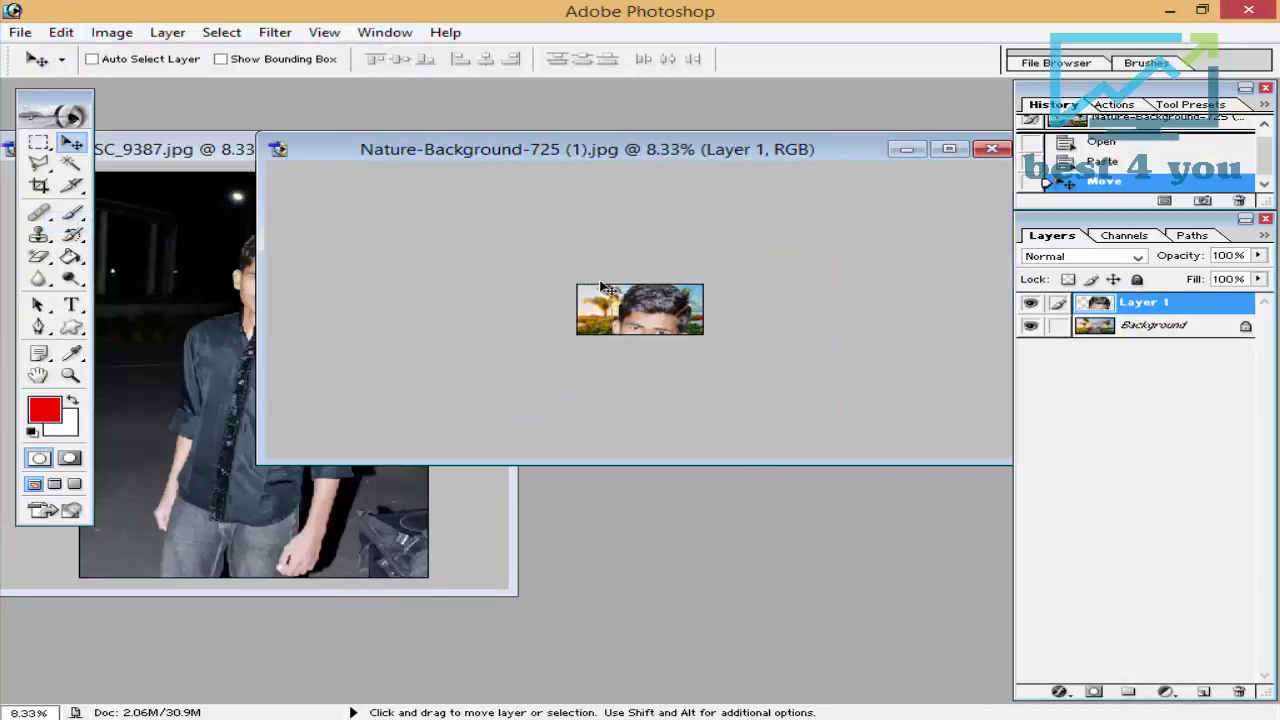
pyautogui.hotkey('ctrl', 't')
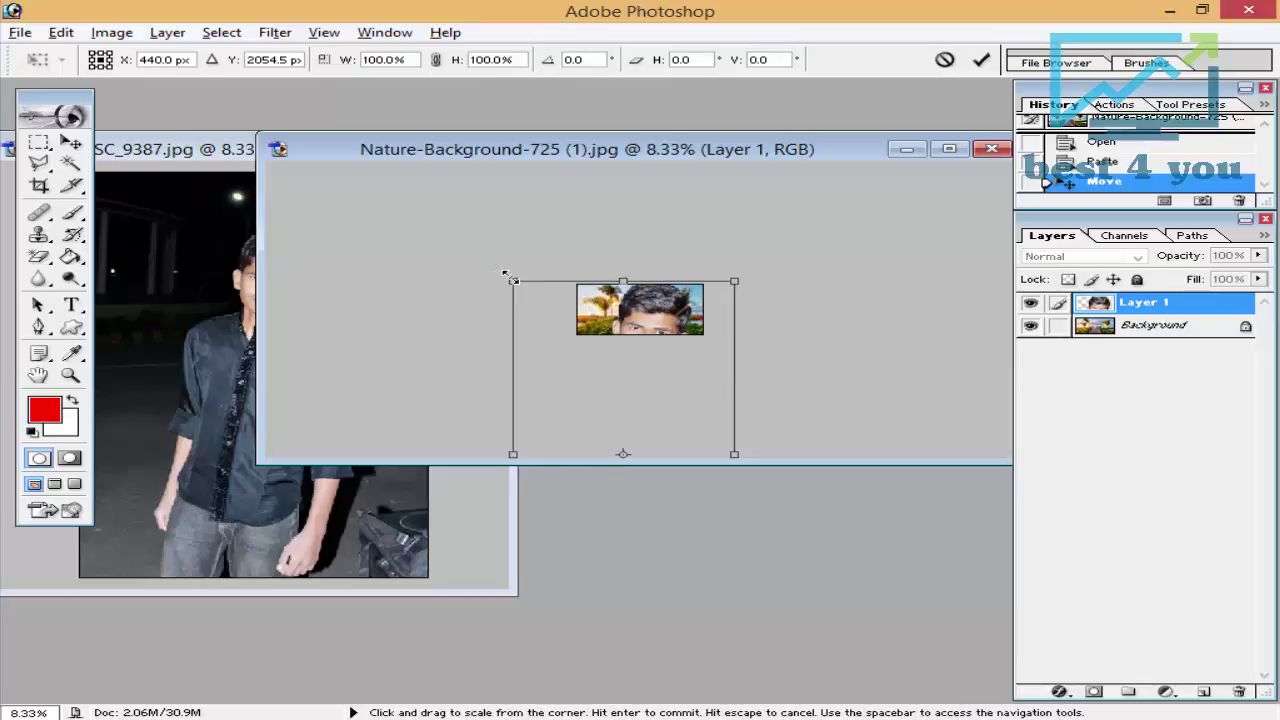
pyautogui.moveTo(553, 319); pyautogui.dragTo(567, 248)
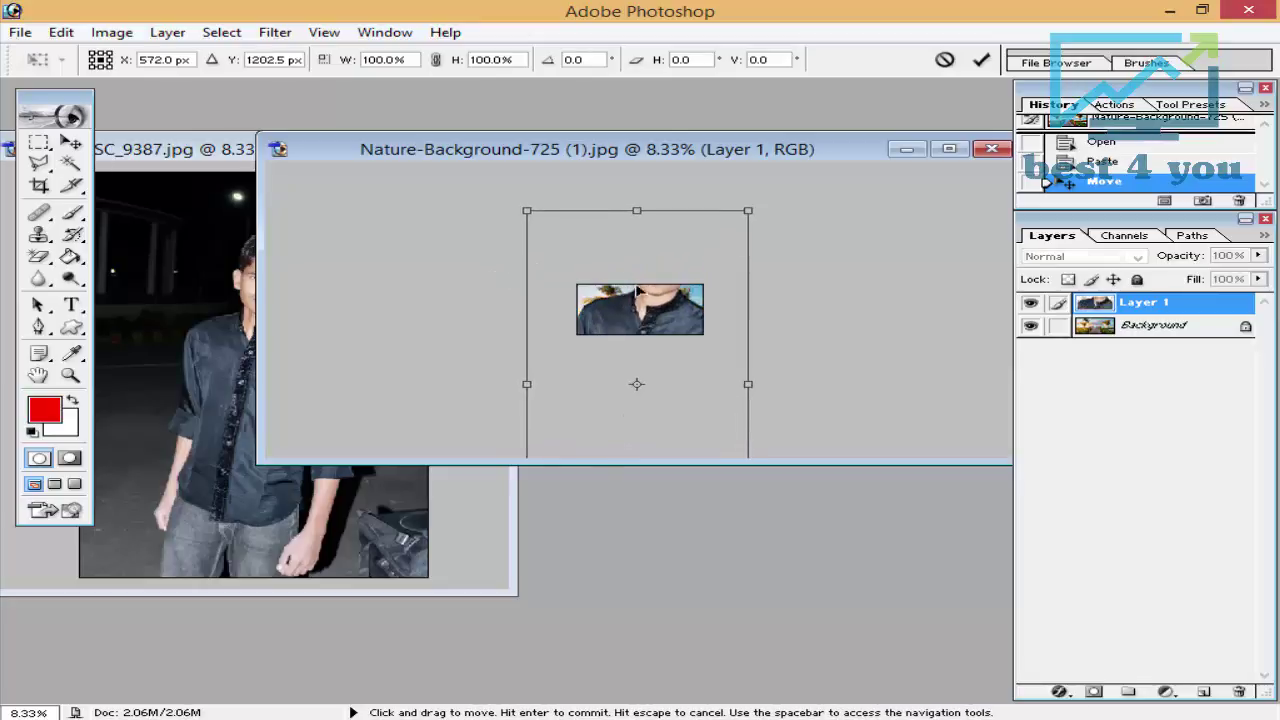
pyautogui.press('Return')
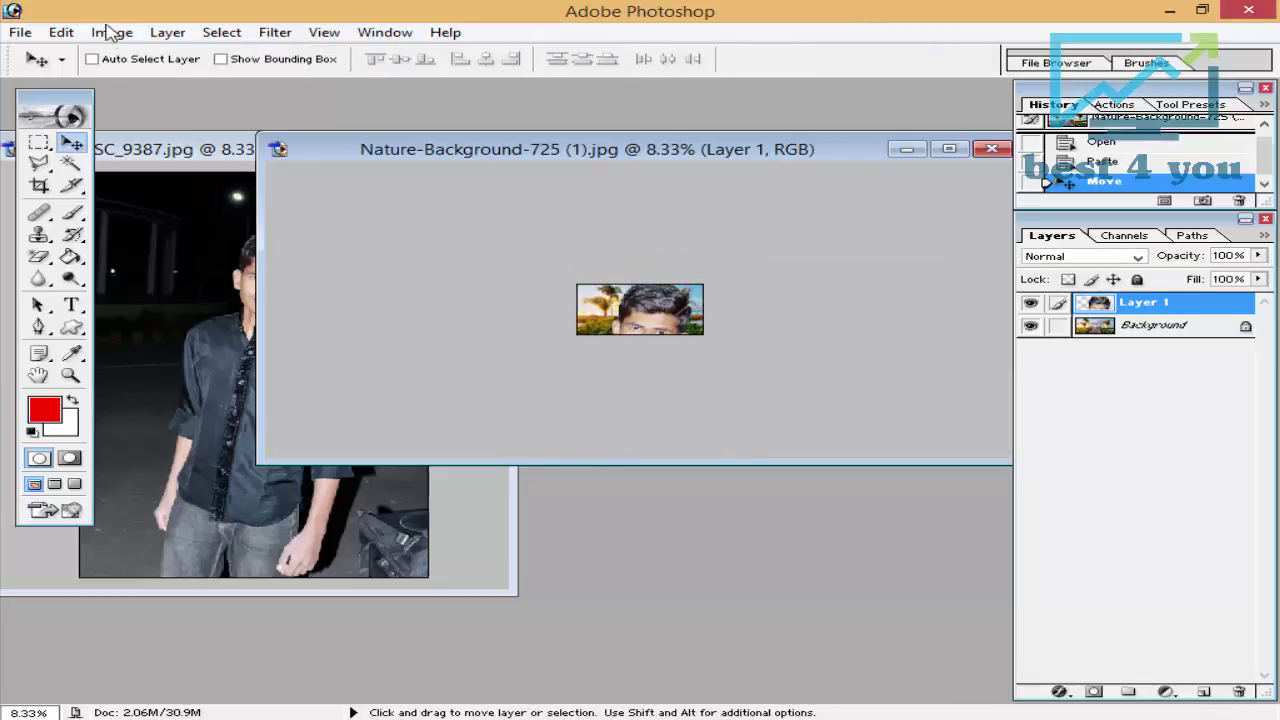
# Trial-shrink Layer 1 to about a fifth via Edit > Free Transform, zooming in to inspect it.
pyautogui.click(61, 32)
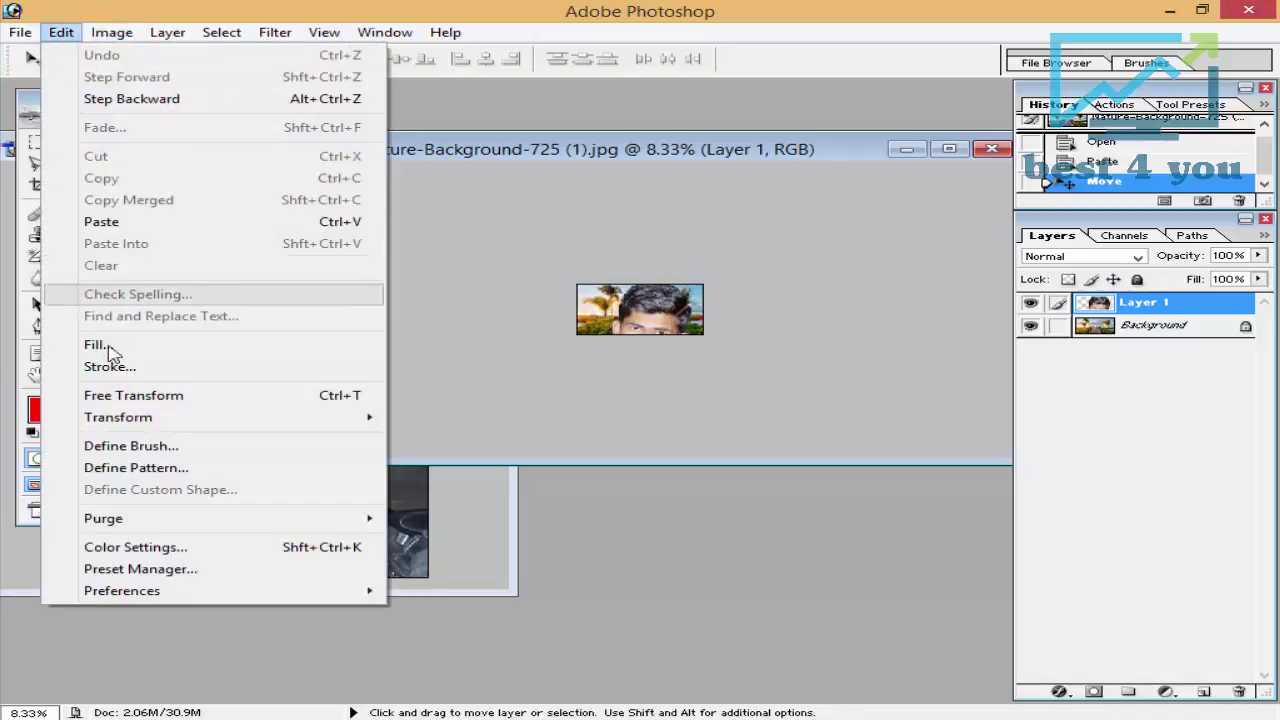
pyautogui.click(195, 397)
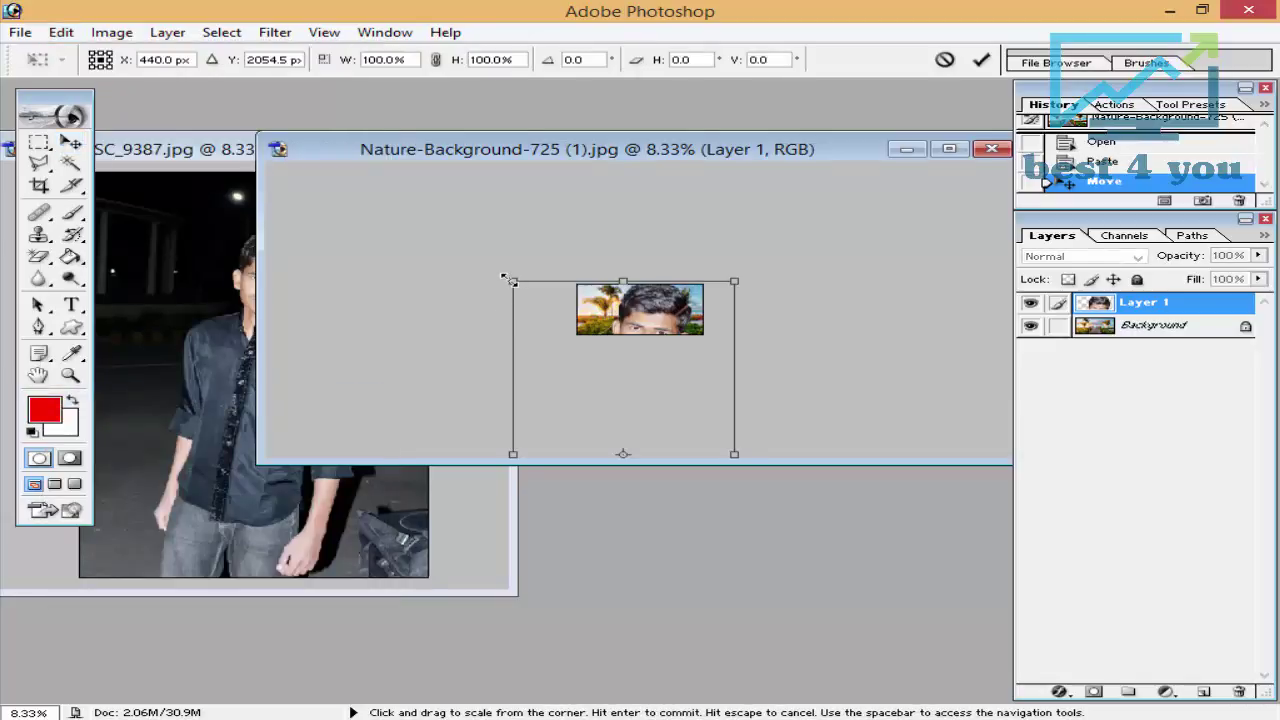
pyautogui.moveTo(505, 278); pyautogui.dragTo(603, 421)
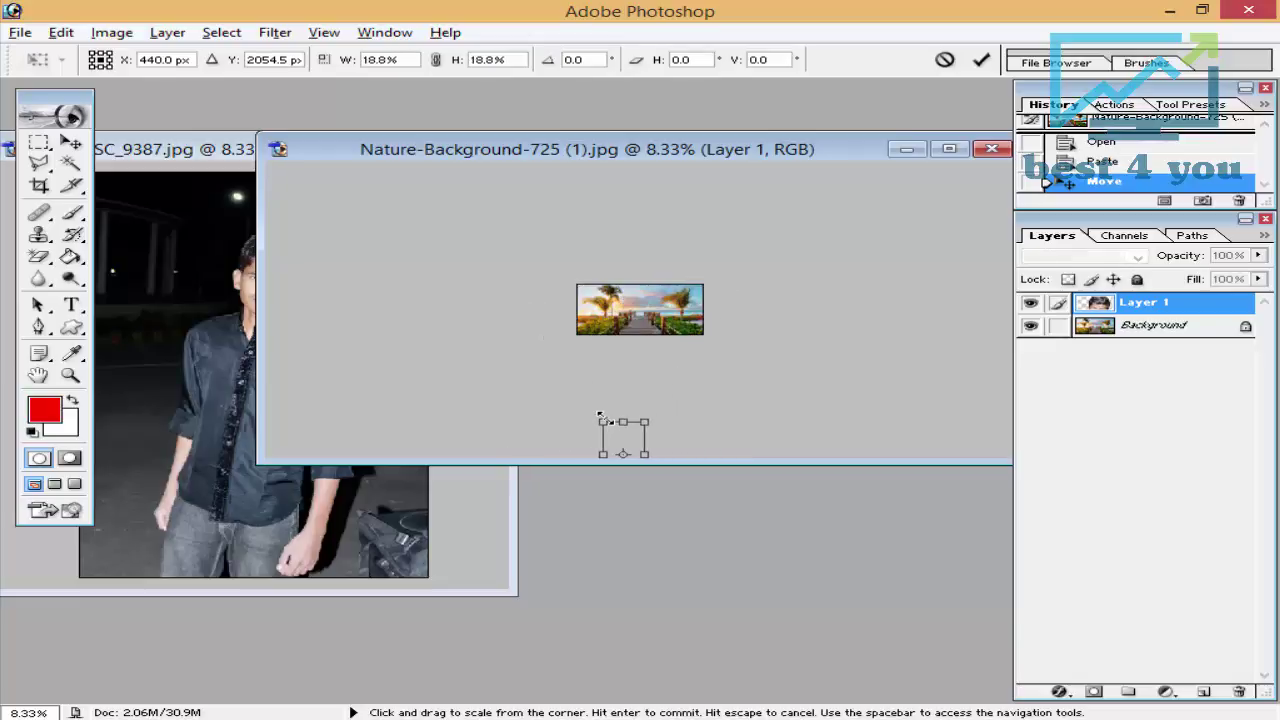
pyautogui.hotkey('ctrl', '+')
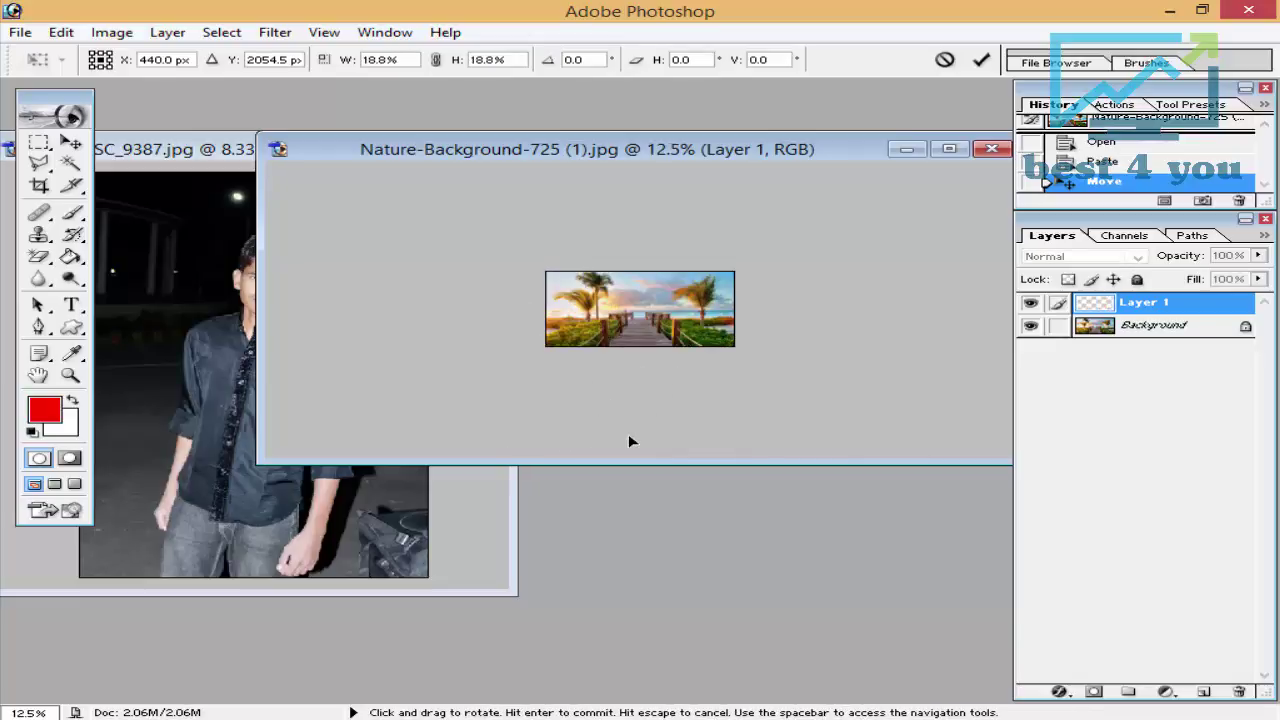
pyautogui.moveTo(651, 467)
pyautogui.mouseDown()
pyautogui.moveTo(614, 615)
pyautogui.moveTo(634, 387)
pyautogui.mouseUp()
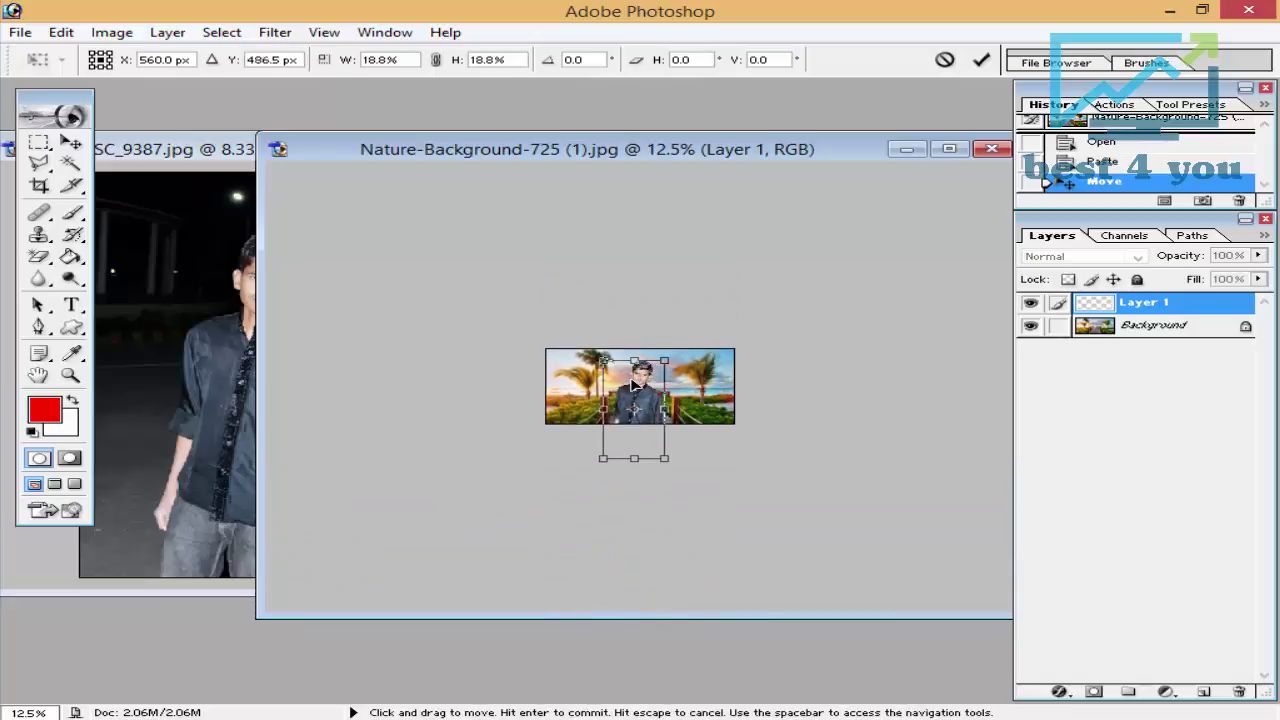
pyautogui.hotkey('ctrl', '+')
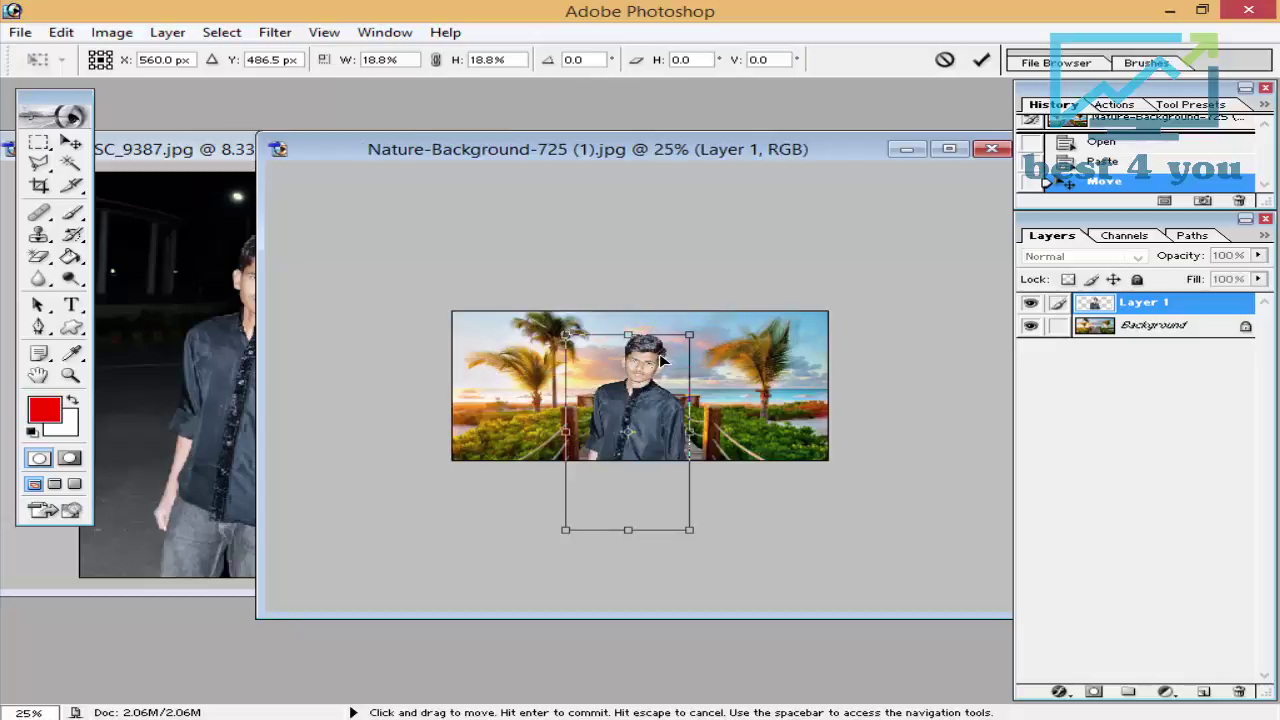
pyautogui.moveTo(750, 157); pyautogui.dragTo(578, 150)
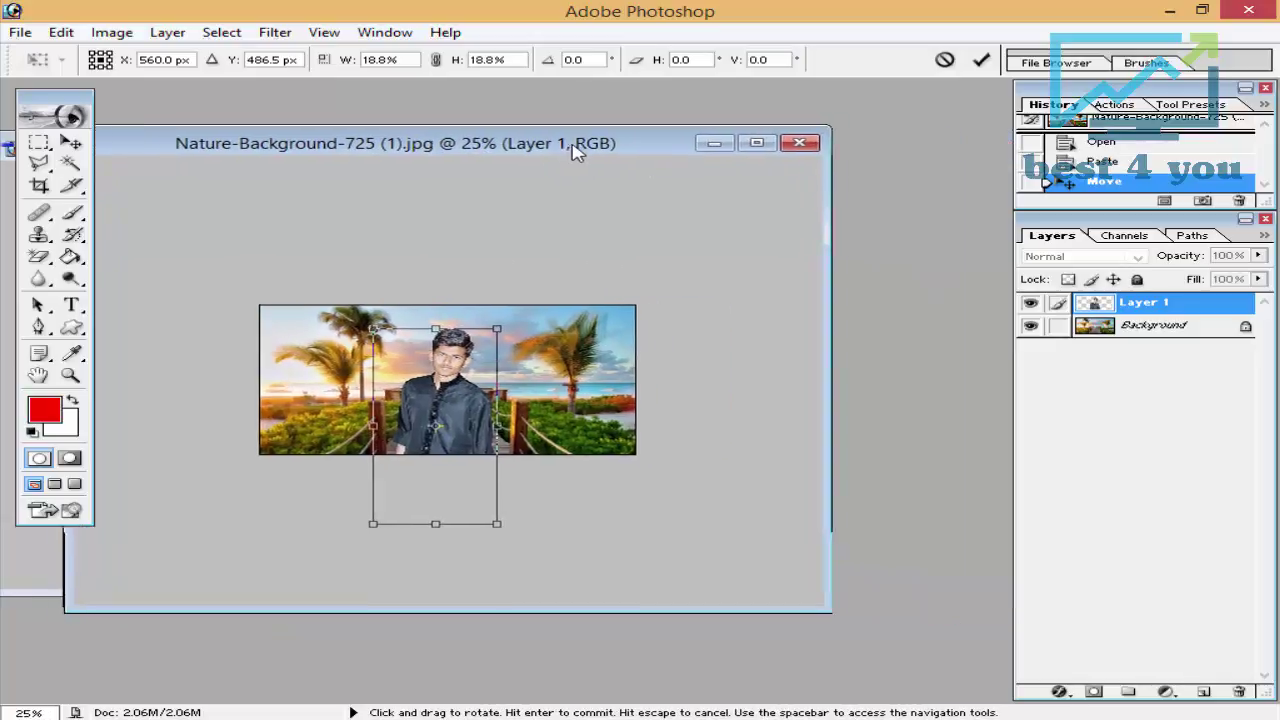
pyautogui.hotkey('ctrl', '+')
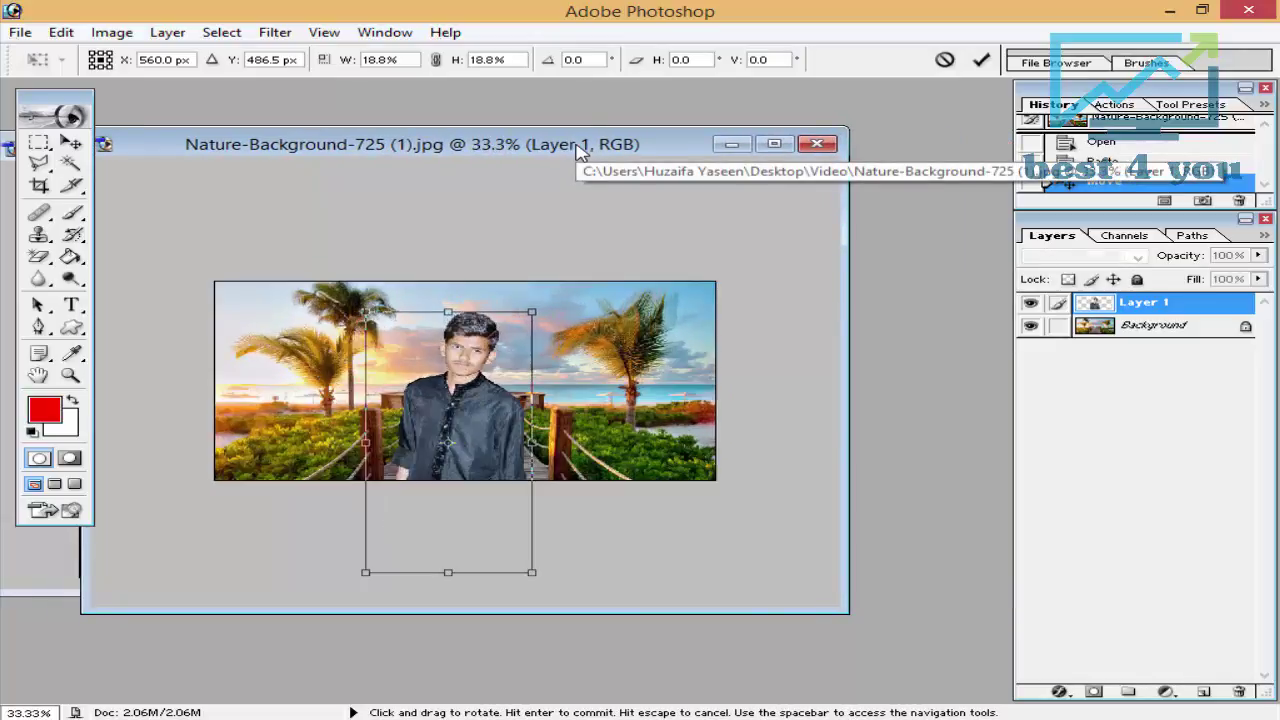
pyautogui.hotkey('ctrl', '+')
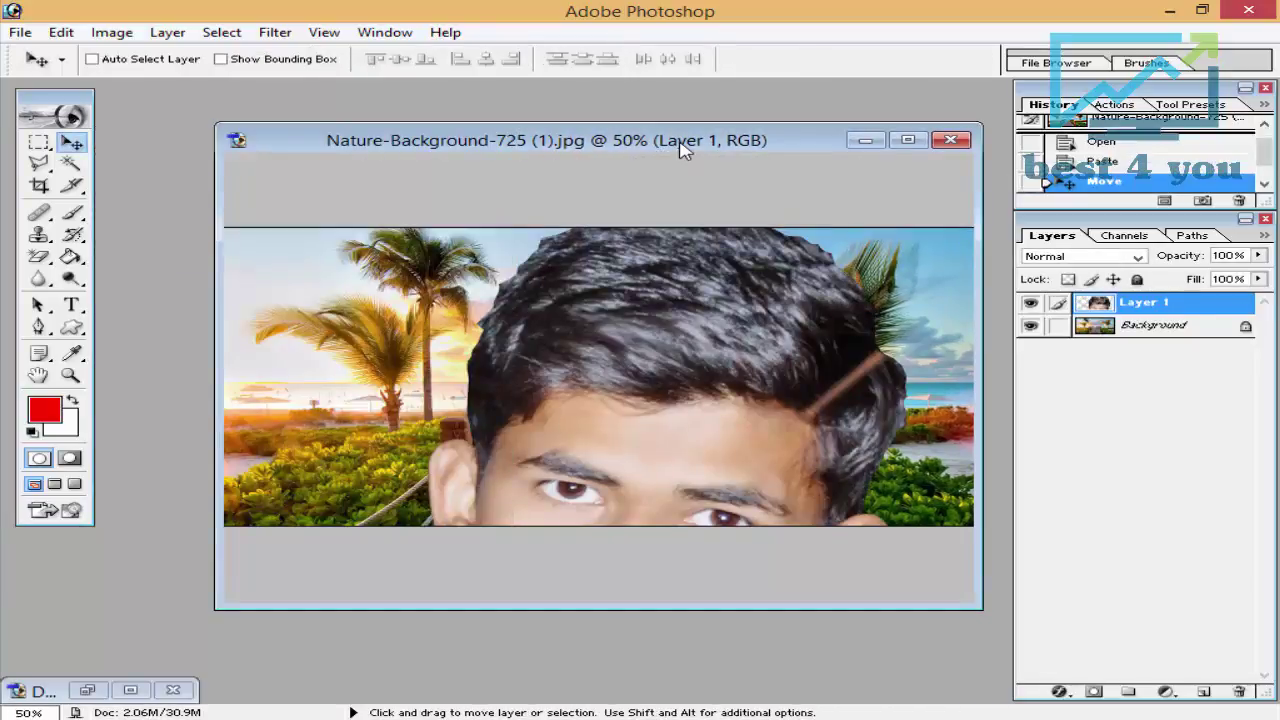
# Scale the man down to about 38%, place him on the boardwalk, and commit.
pyautogui.hotkey('ctrl', '-')
pyautogui.hotkey('ctrl', '-')
pyautogui.hotkey('ctrl', '-')
pyautogui.hotkey('ctrl', '-')
pyautogui.hotkey('ctrl', '-')
pyautogui.hotkey('ctrl', '-')
pyautogui.hotkey('ctrl', 't')
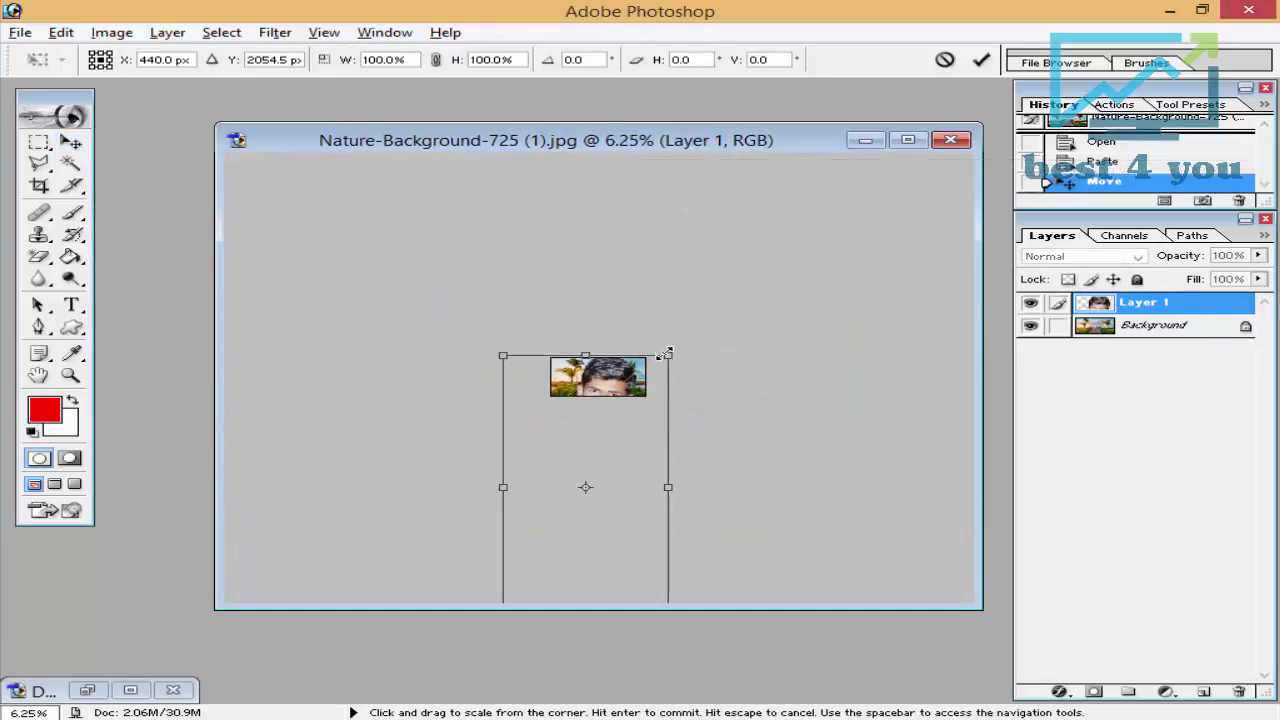
pyautogui.moveTo(668, 355); pyautogui.dragTo(563, 445)
pyautogui.hotkey('ctrl', '+')
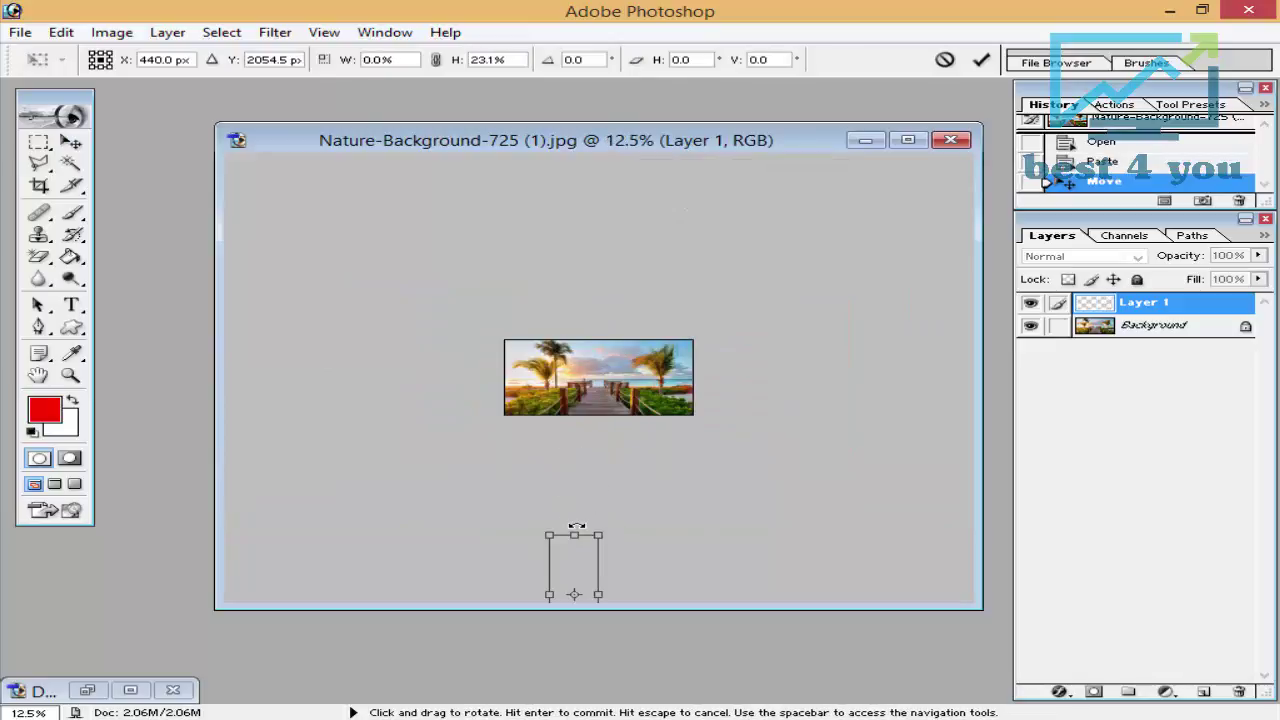
pyautogui.hotkey('ctrl', 'z')
pyautogui.moveTo(751, 334); pyautogui.dragTo(637, 497)
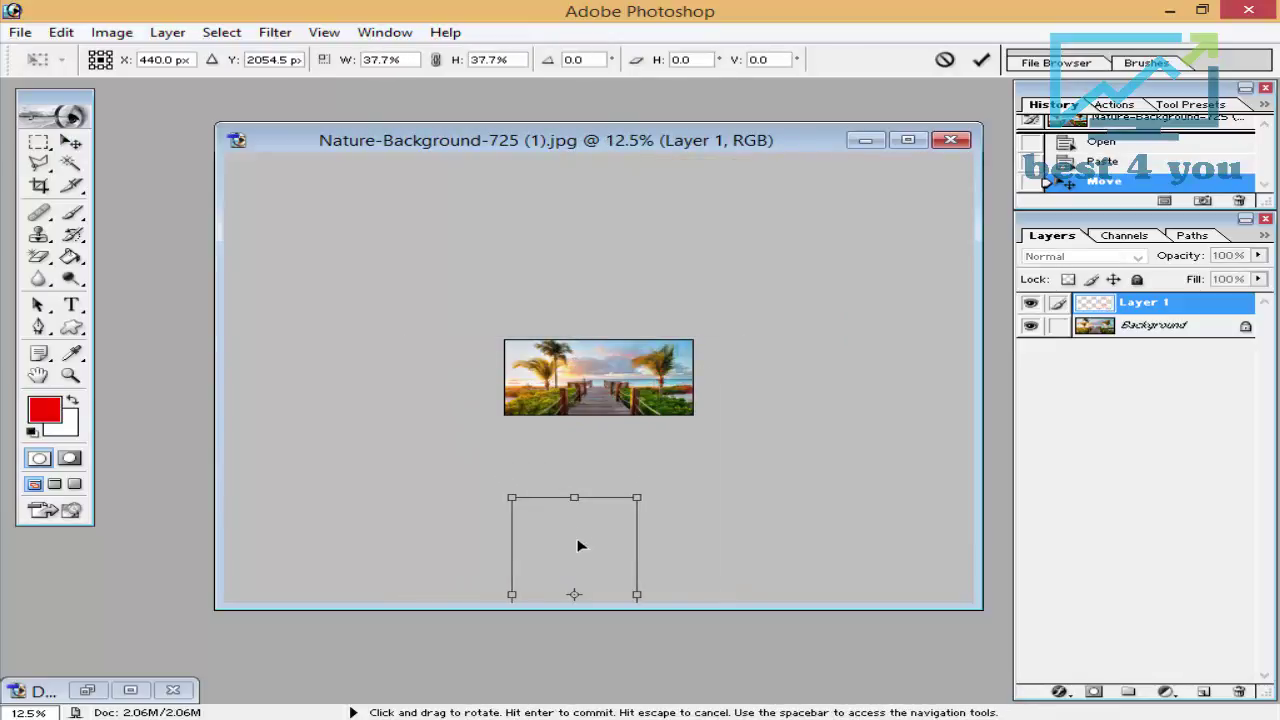
pyautogui.moveTo(580, 545); pyautogui.dragTo(655, 339)
pyautogui.moveTo(714, 291)
pyautogui.mouseDown()
pyautogui.moveTo(681, 346)
pyautogui.moveTo(684, 383)
pyautogui.moveTo(617, 369)
pyautogui.moveTo(620, 383)
pyautogui.mouseUp()
pyautogui.hotkey('ctrl', '+')
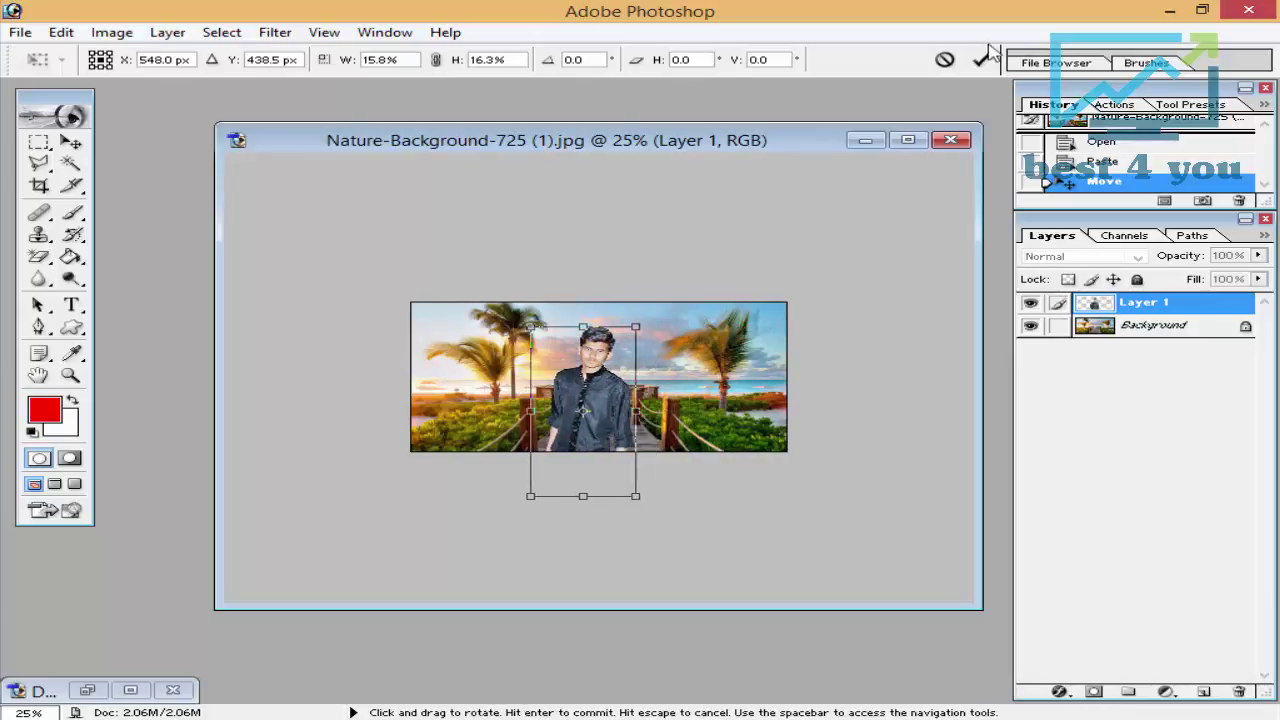
pyautogui.click(981, 59)
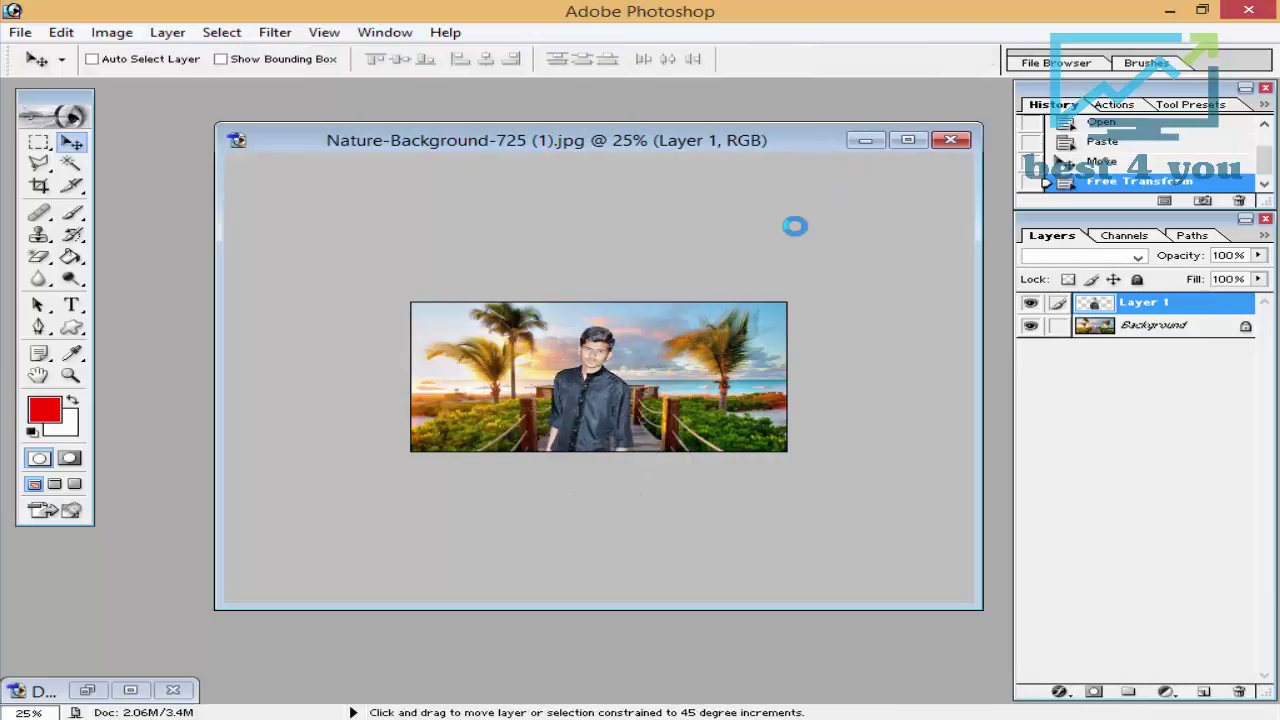
# Undo the accidental blend-mode changes and set Layer 1's blend mode back to Normal.
pyautogui.hotkey('shift', '+')
pyautogui.hotkey('shift', '+')
pyautogui.hotkey('ctrl', 'z')
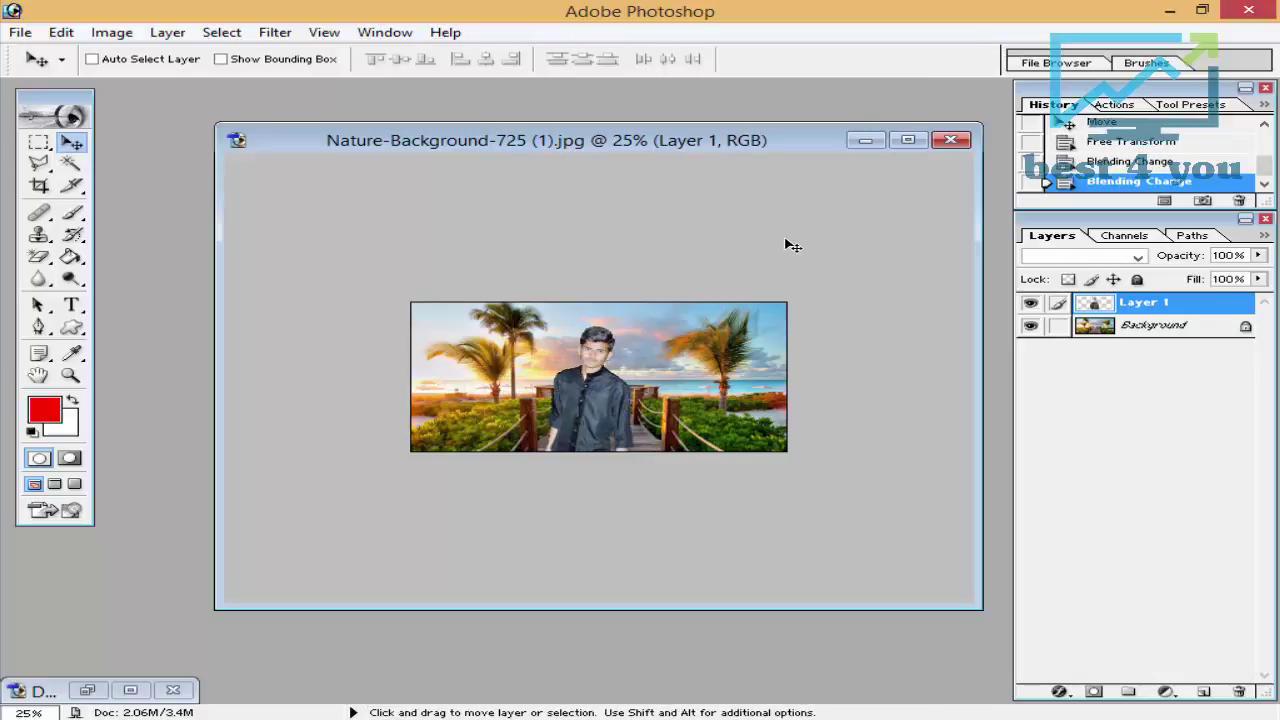
pyautogui.hotkey('ctrl', 'z')
pyautogui.hotkey('ctrl', 'z')
pyautogui.click(1085, 256)
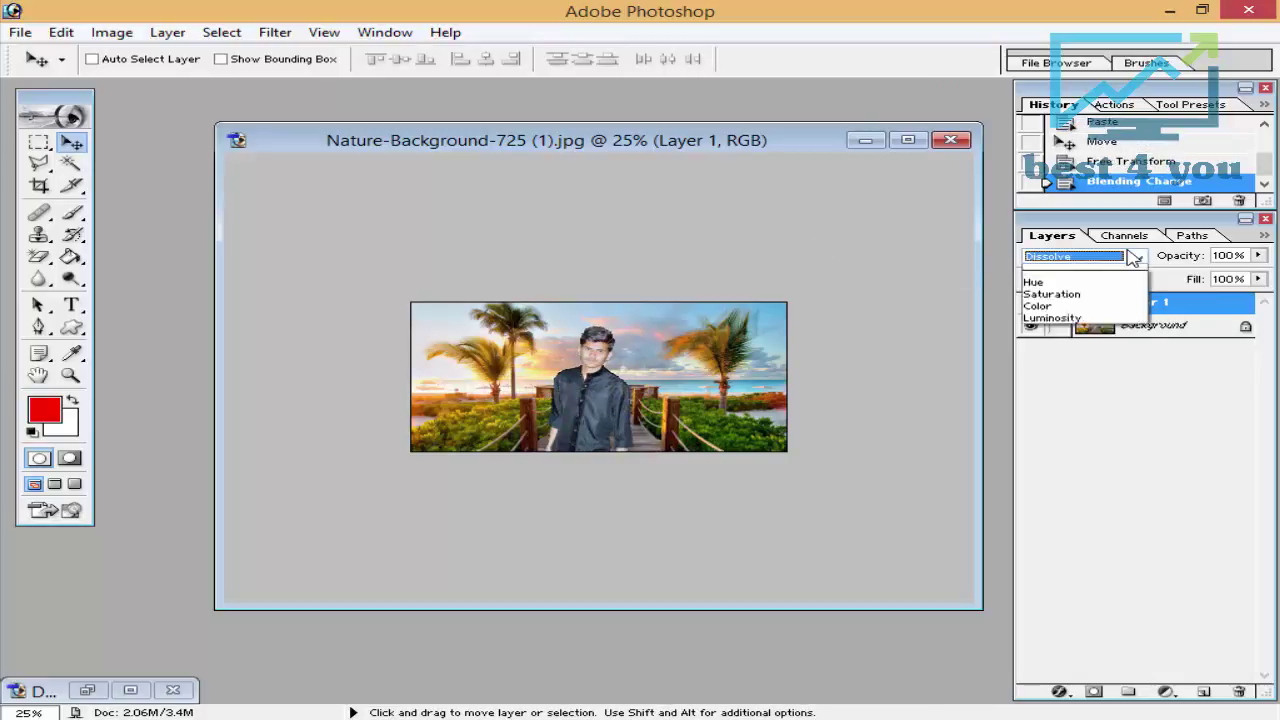
pyautogui.click(1085, 266)
# View the composite at 50% and move the man slightly right along the boardwalk.
pyautogui.hotkey('ctrl', '+')
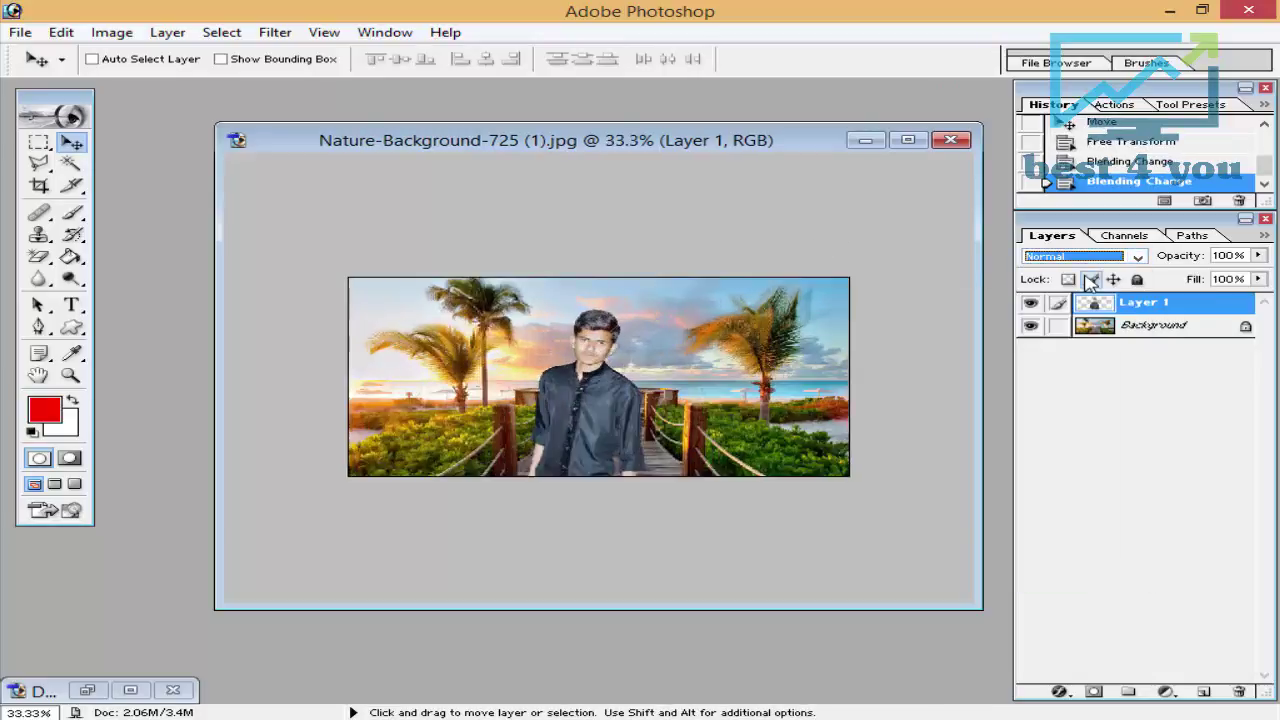
pyautogui.hotkey('ctrl', '+')
pyautogui.hotkey('ctrl', '+')
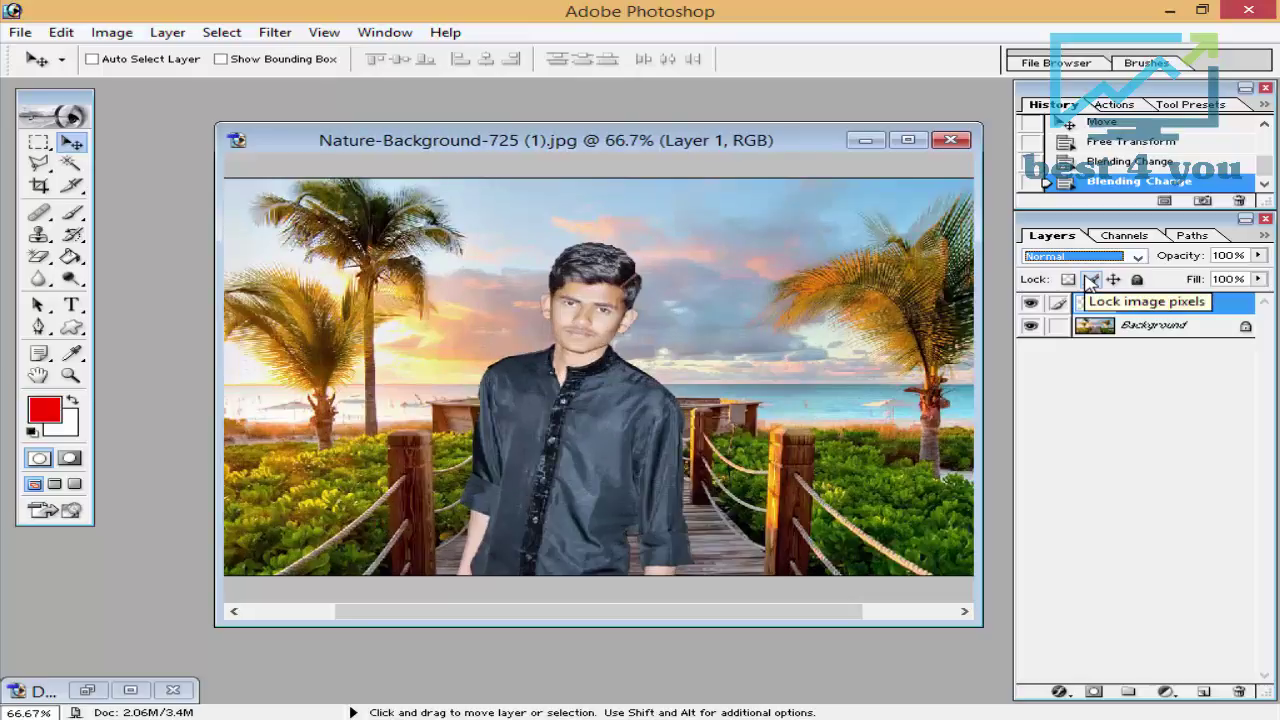
pyautogui.hotkey('ctrl', '-')
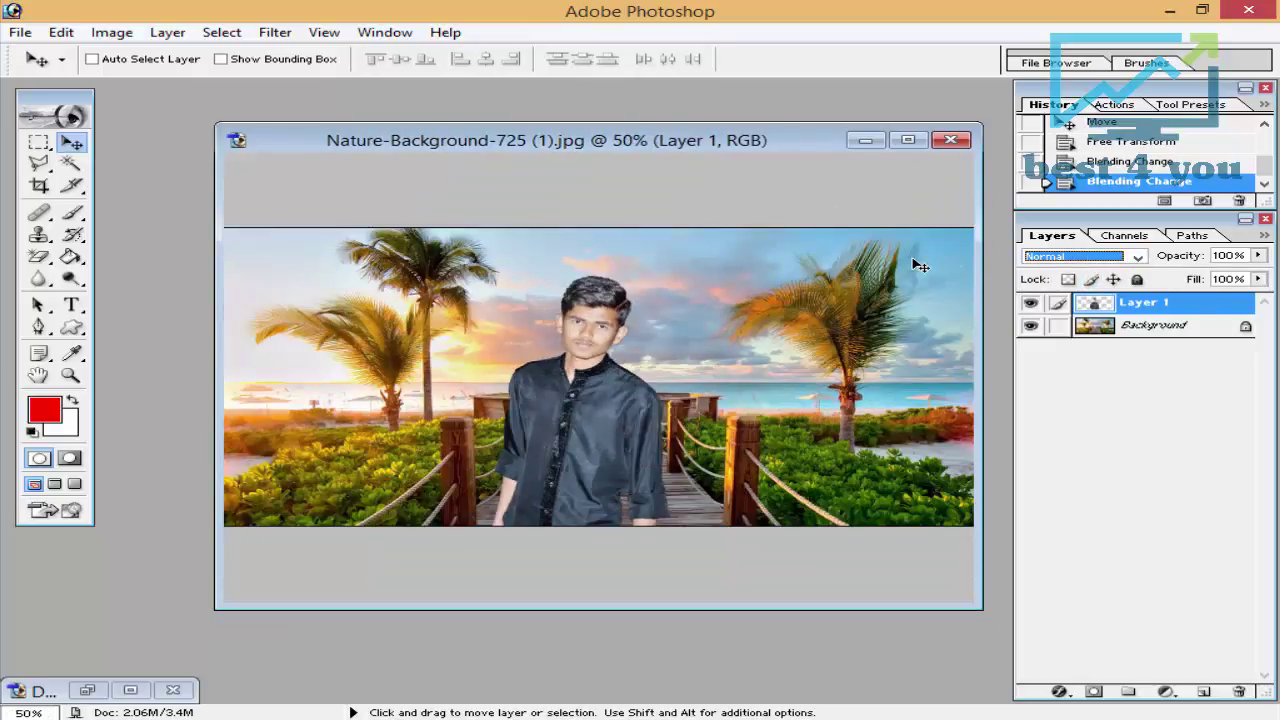
pyautogui.hotkey('ctrl', '+')
pyautogui.hotkey('ctrl', '-')
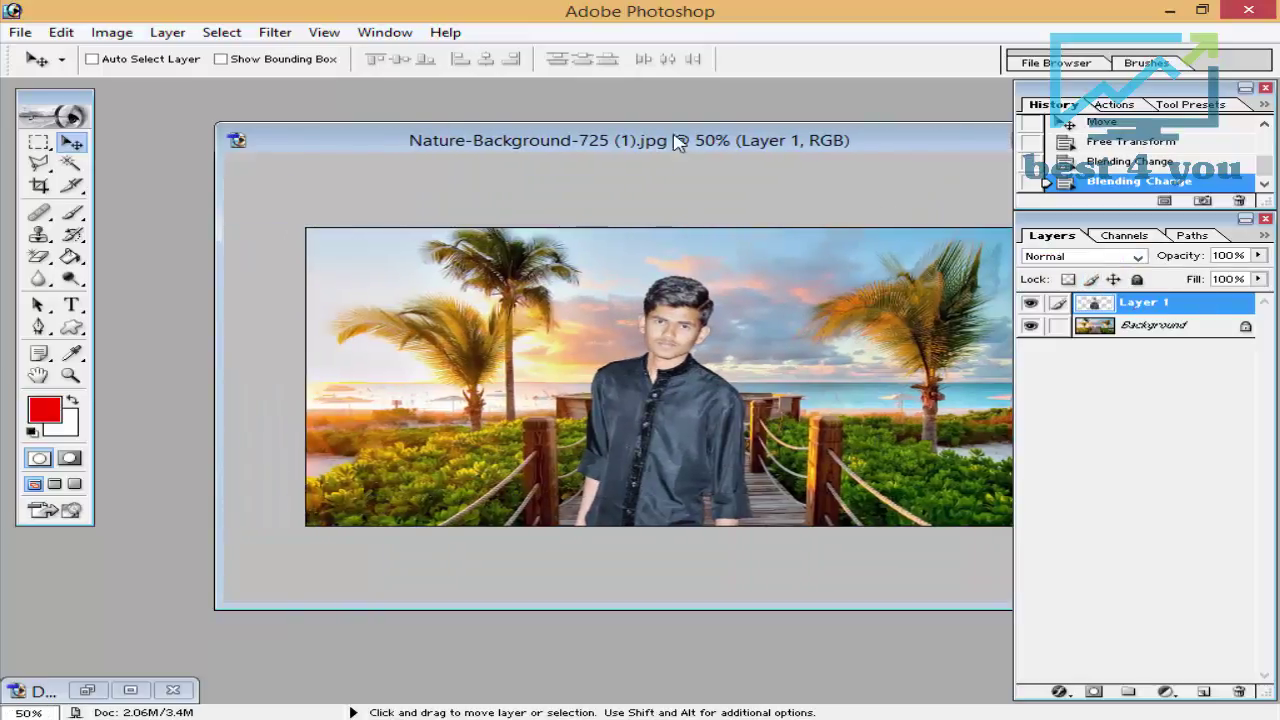
pyautogui.hotkey('ctrl', '+')
pyautogui.hotkey('ctrl', '-')
pyautogui.moveTo(645, 140); pyautogui.dragTo(575, 137)
pyautogui.moveTo(480, 373); pyautogui.dragTo(505, 366)
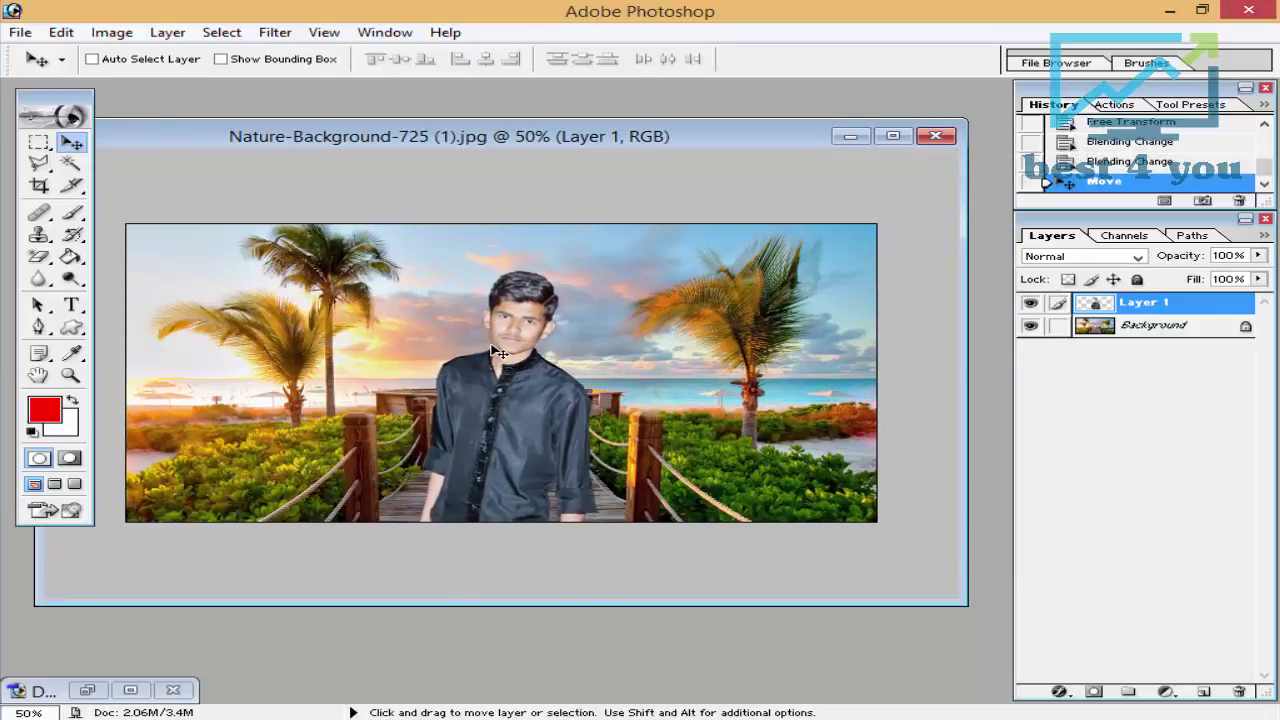
# Scale the man to about 90%, raise him slightly on the boardwalk, and commit.
pyautogui.moveTo(519, 360); pyautogui.dragTo(514, 353)
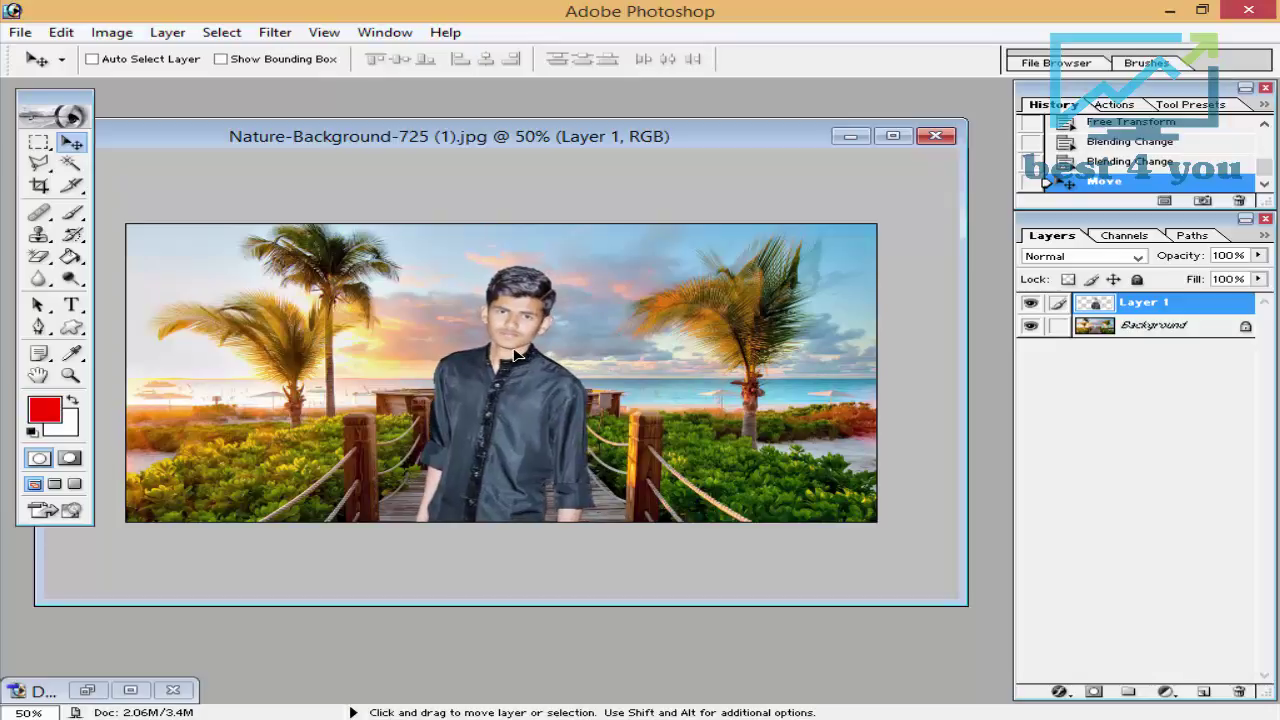
pyautogui.hotkey('ctrl', 't')
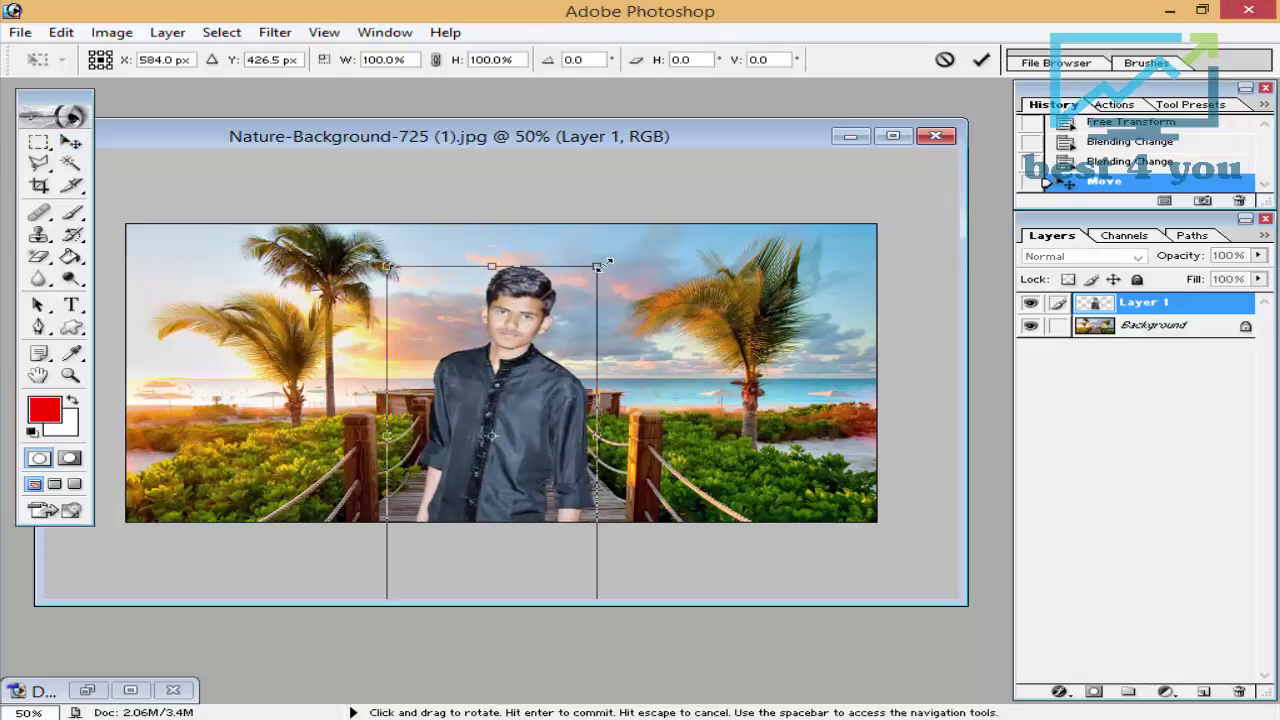
pyautogui.moveTo(595, 263); pyautogui.dragTo(588, 284)
pyautogui.moveTo(533, 320); pyautogui.dragTo(534, 316)
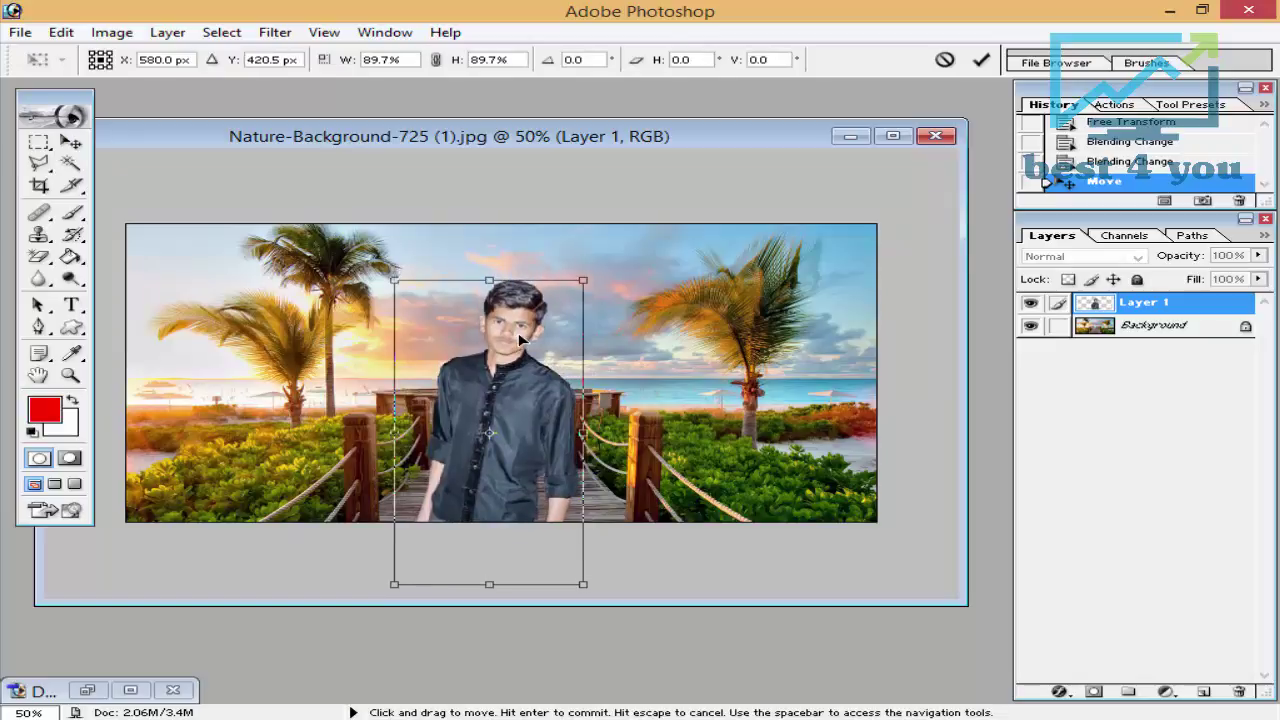
pyautogui.click(981, 62)
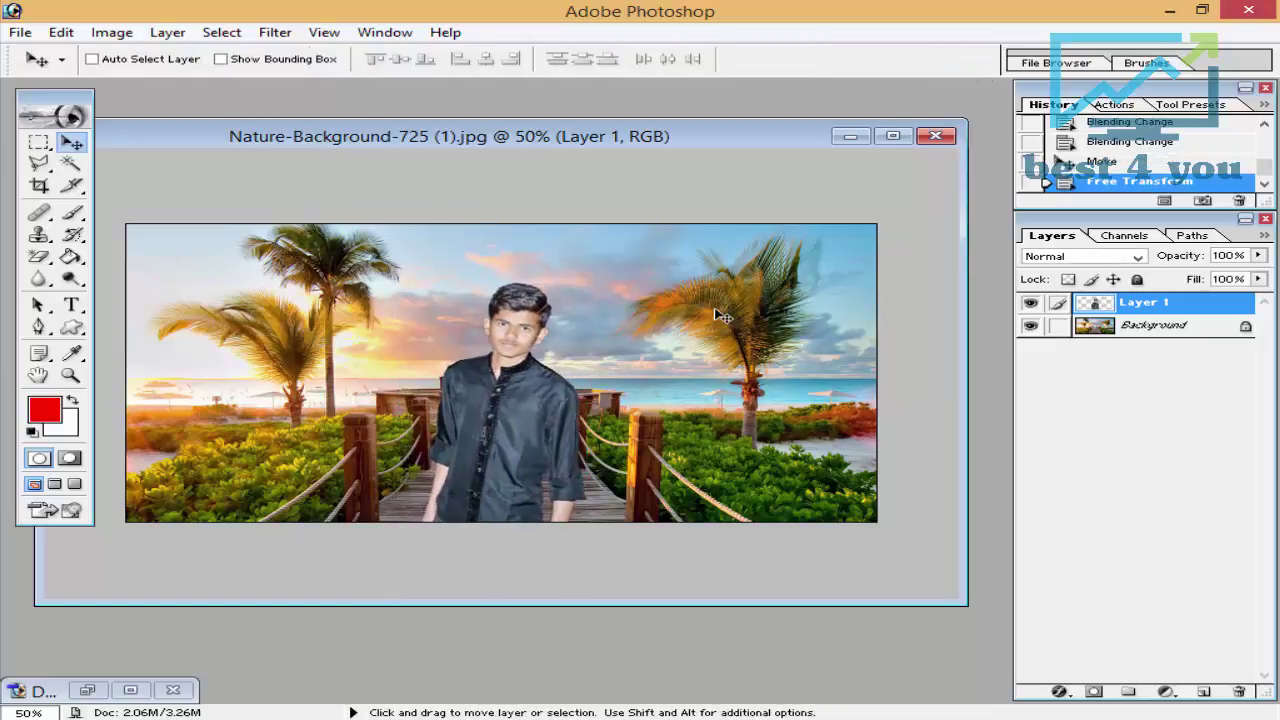
pyautogui.moveTo(529, 140); pyautogui.dragTo(576, 138)
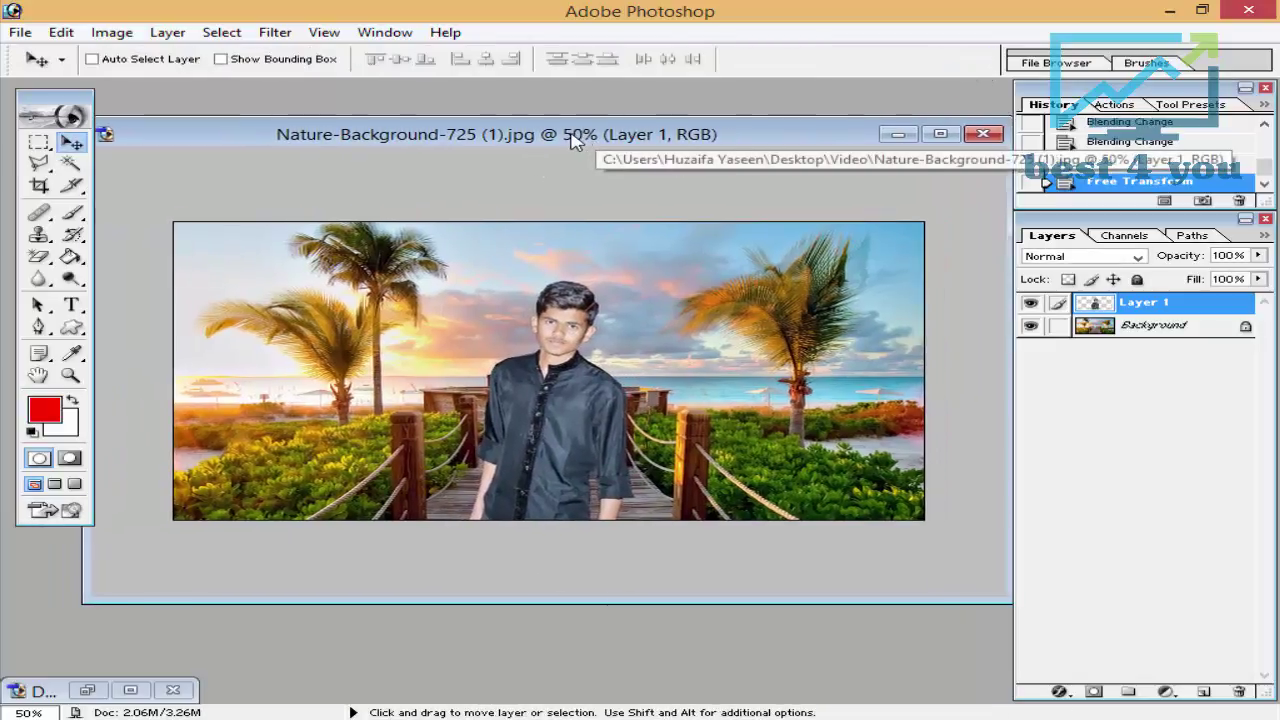